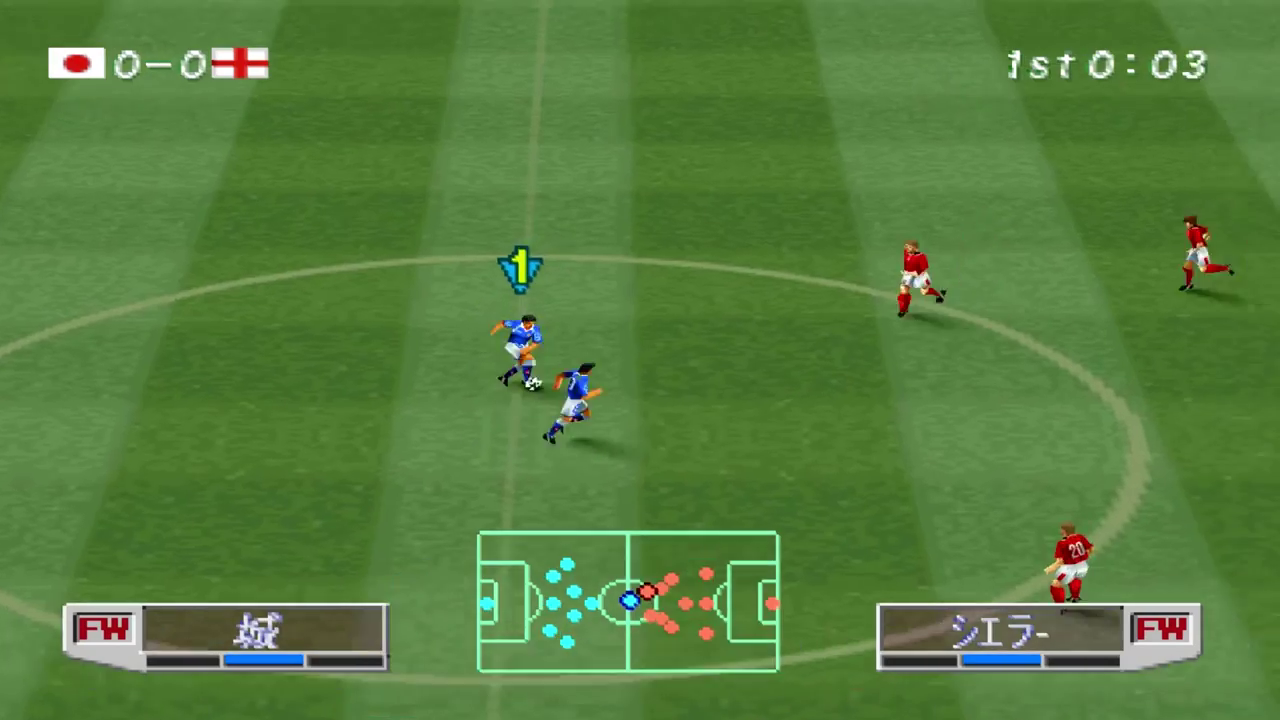
{"action": "key", "text": "Left"}
{"action": "key", "text": "x"}
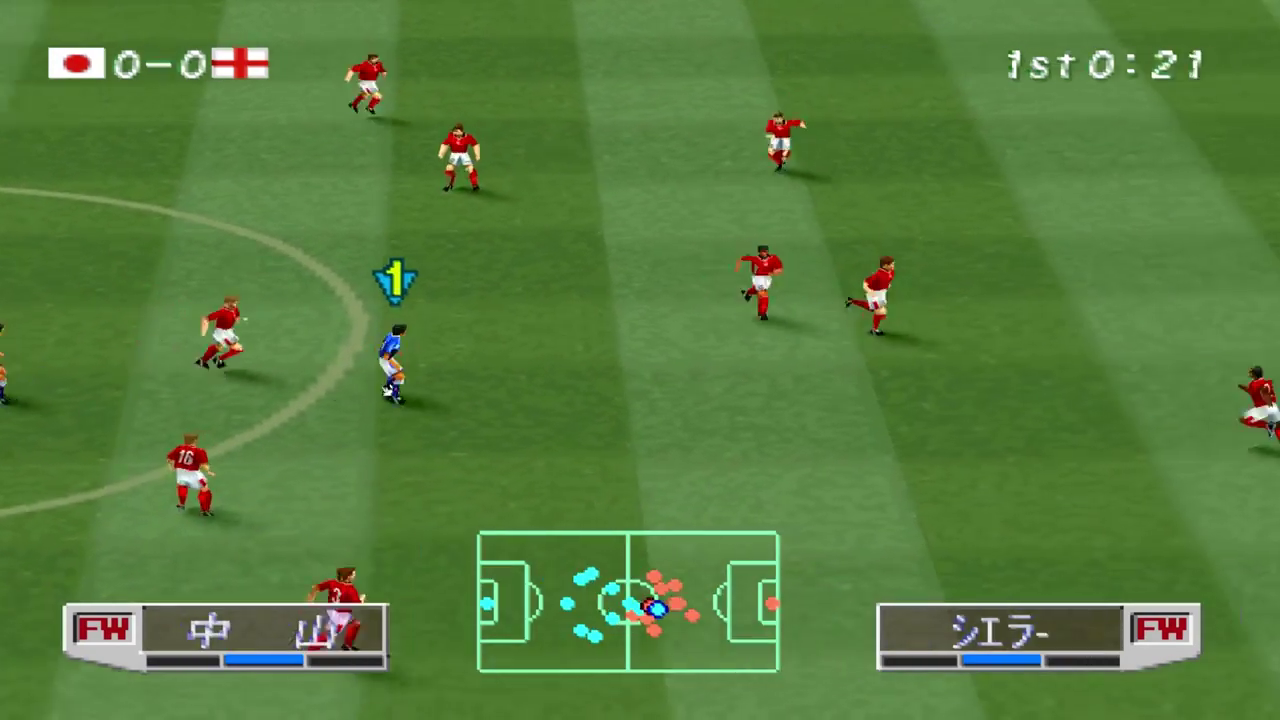
{"action": "key", "text": "Right"}
{"action": "key", "text": "Down"}
{"action": "key", "text": "Right"}
{"action": "key", "text": "s"}
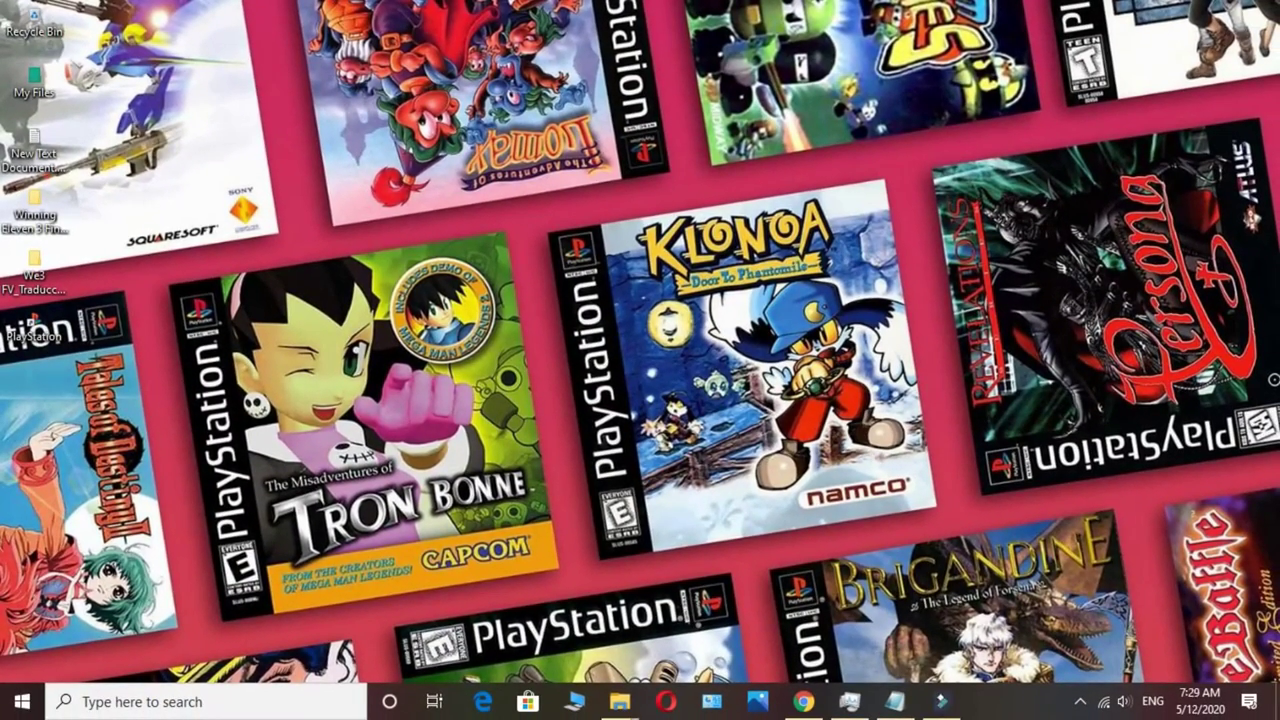
In the open Notepad document, add the lines "As you see..." and "The "Players Names" are in JAPANESE..!", then minimize it
{"action": "left_click", "coordinate": [894, 701]}
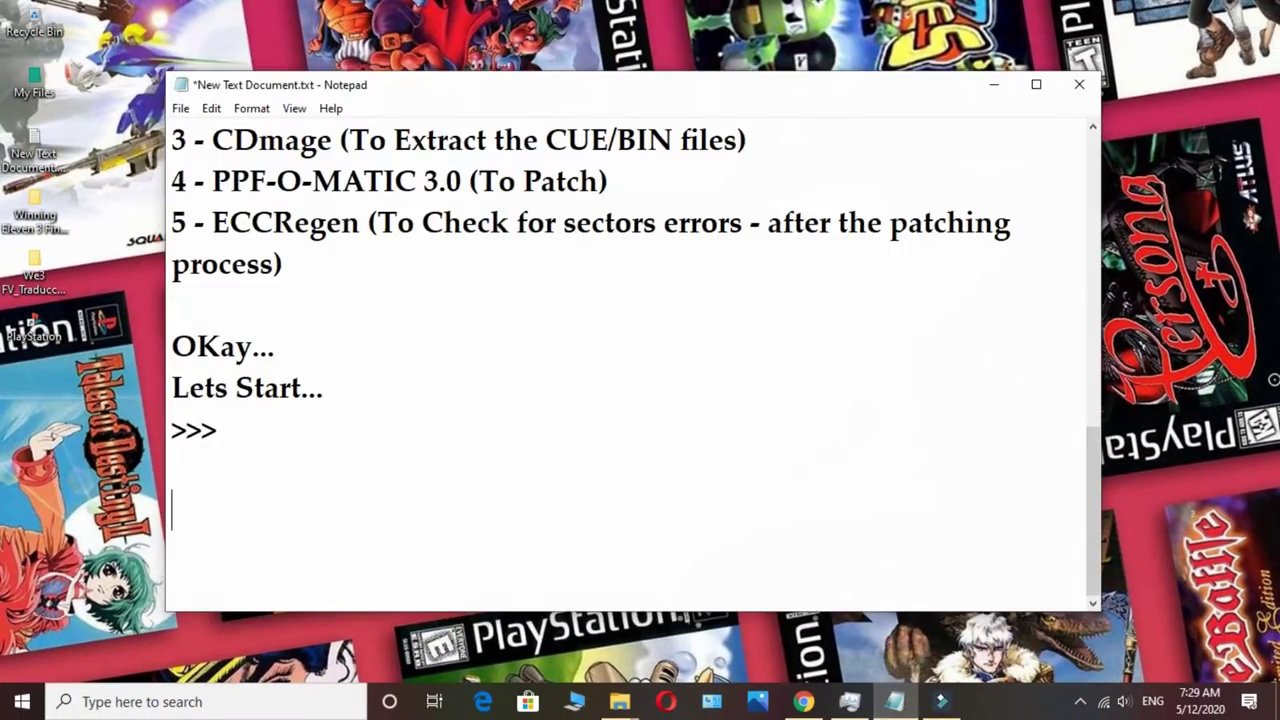
{"action": "type", "text": "As you see..."}
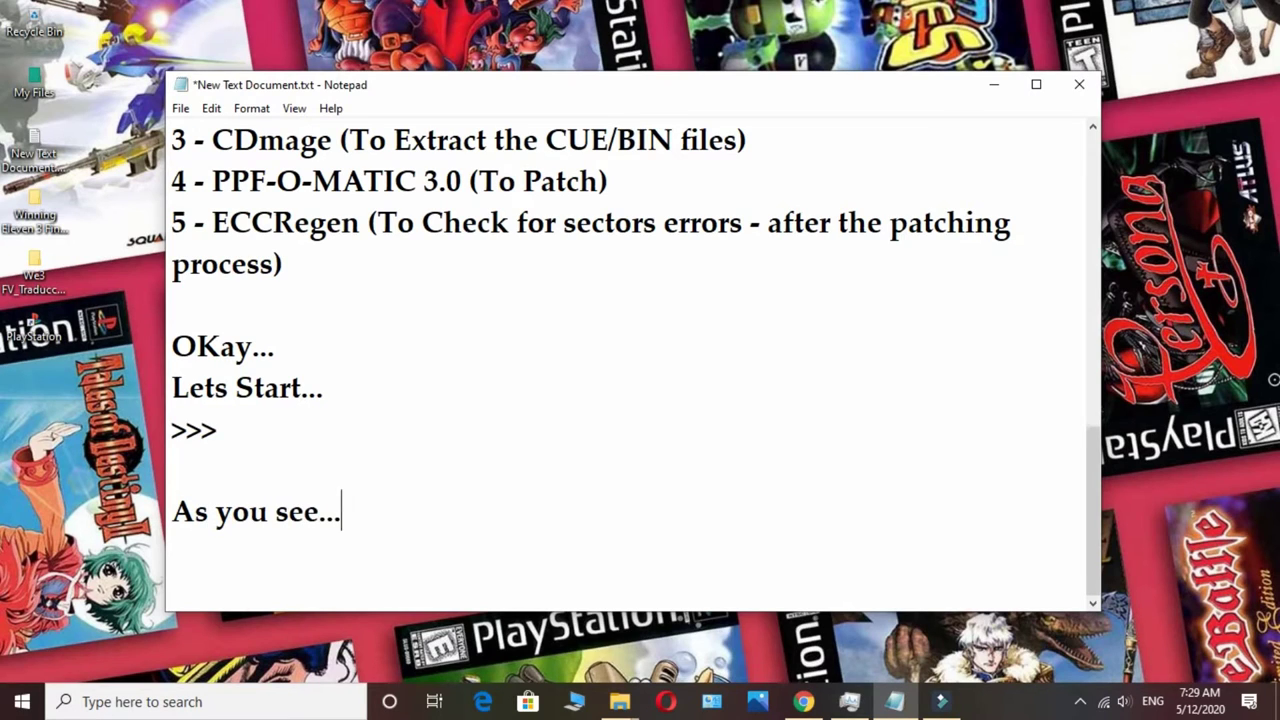
{"action": "key", "text": "Return"}
{"action": "type", "text": "The P"}
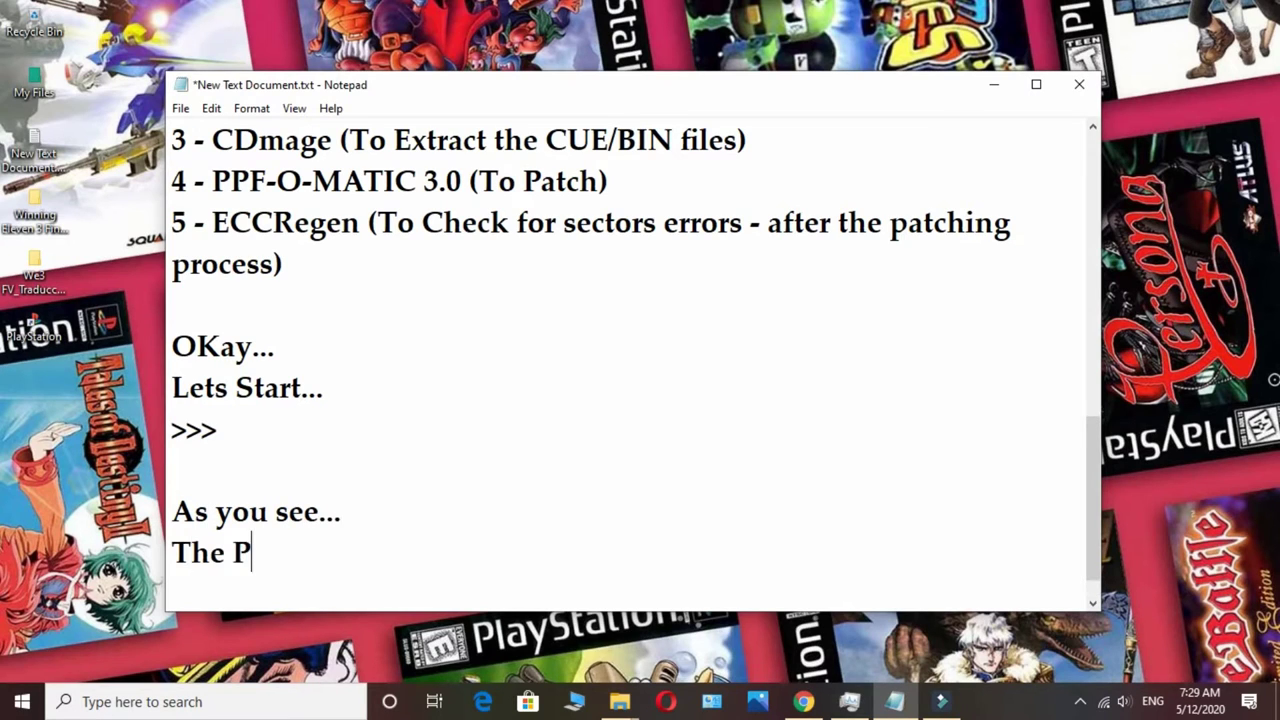
{"action": "key", "text": "BackSpace"}
{"action": "type", "text": "\"Players "}
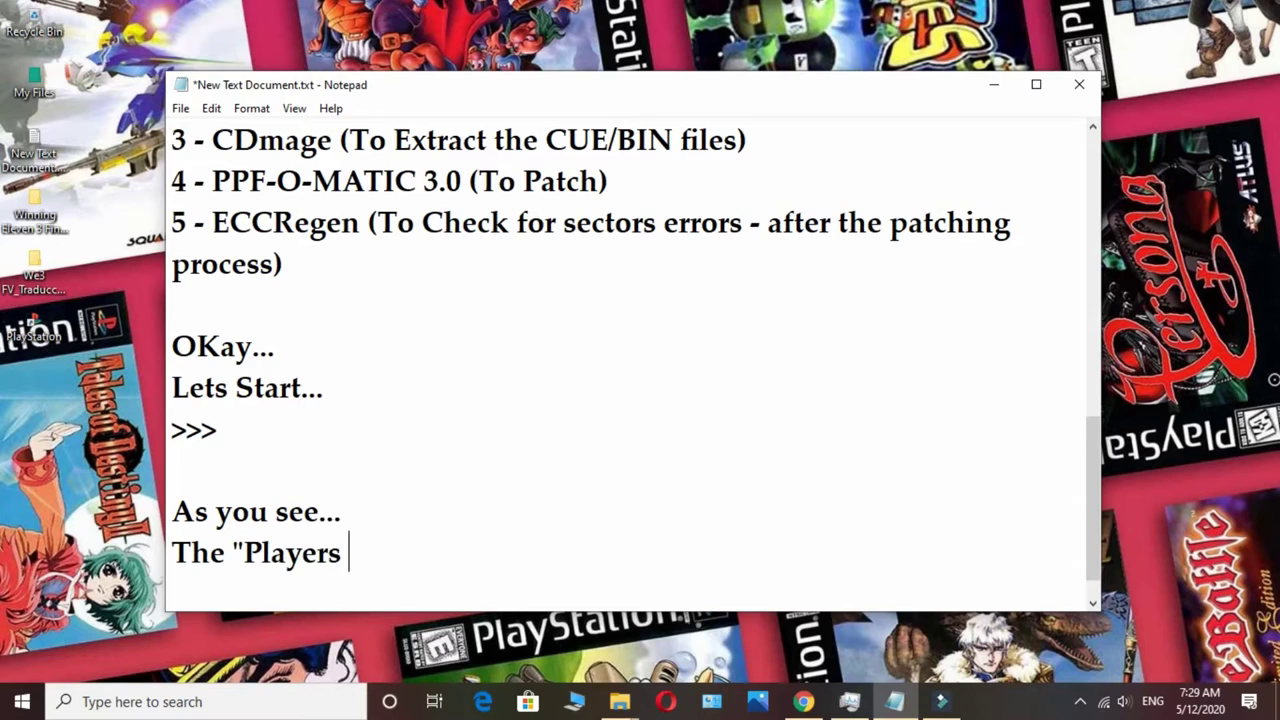
{"action": "type", "text": "Names\""}
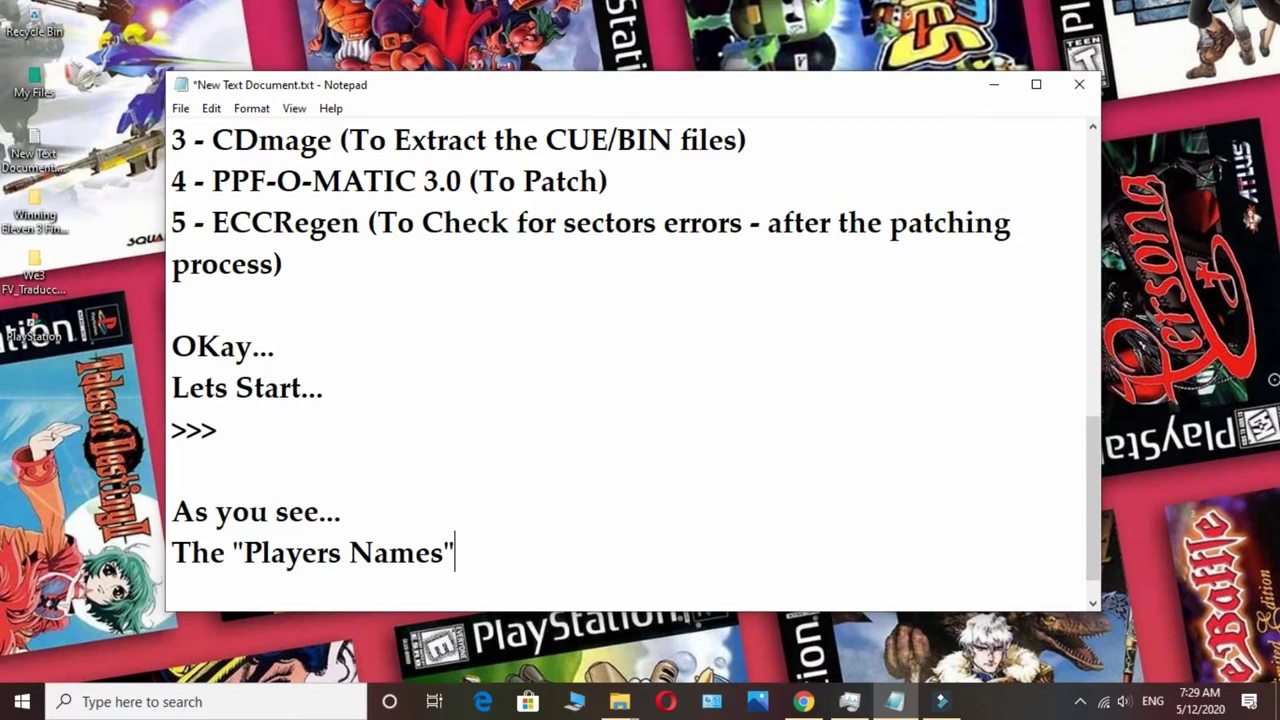
{"action": "type", "text": " are in J"}
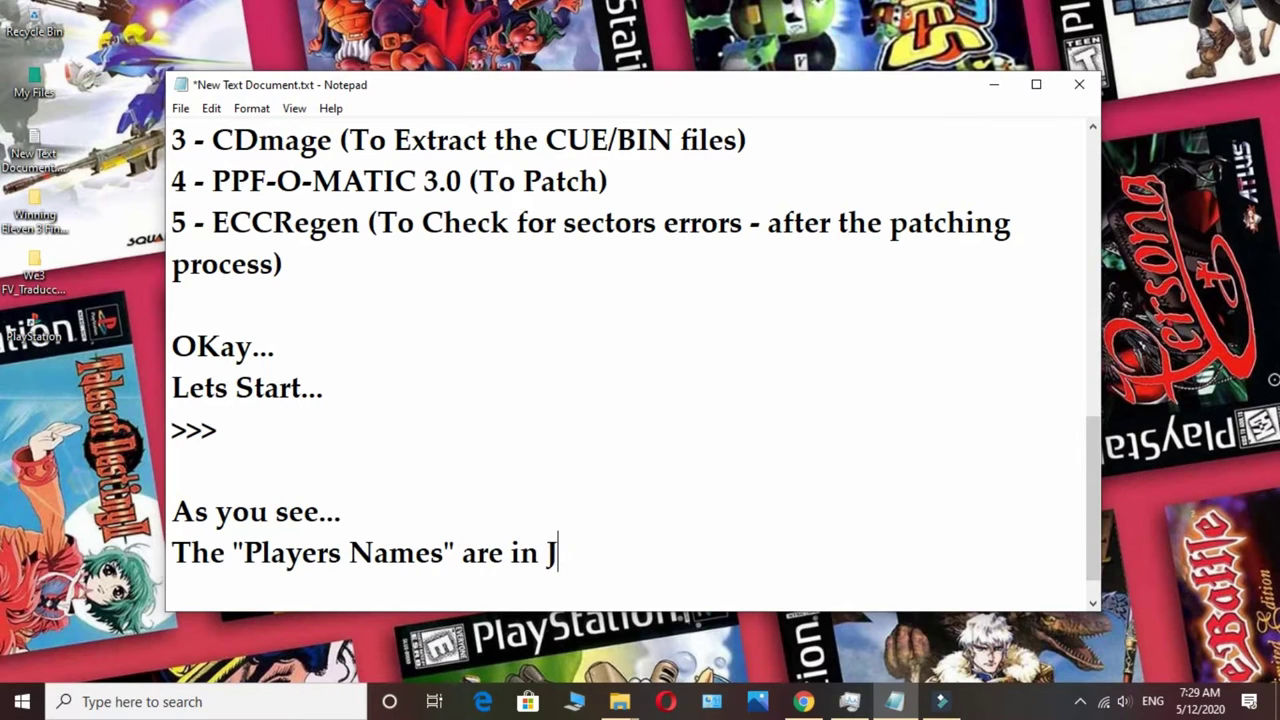
{"action": "type", "text": "APANESE"}
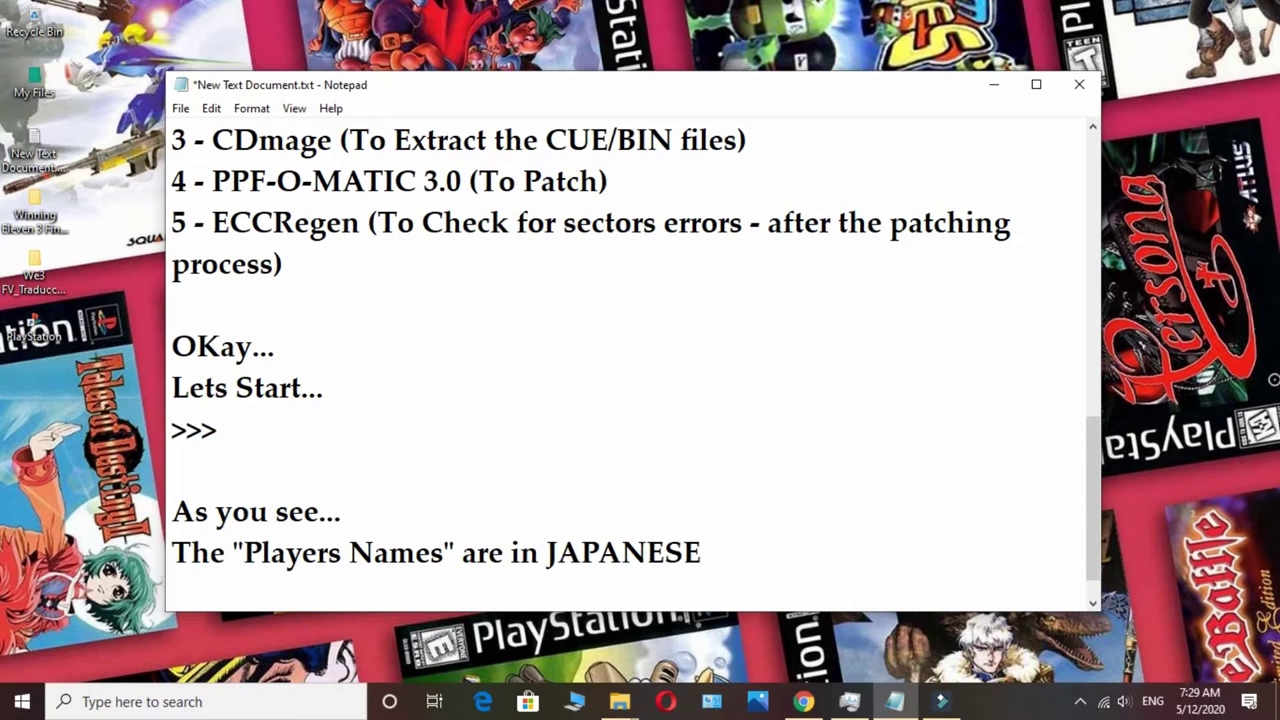
{"action": "type", "text": "..!"}
{"action": "left_click", "coordinate": [993, 84]}
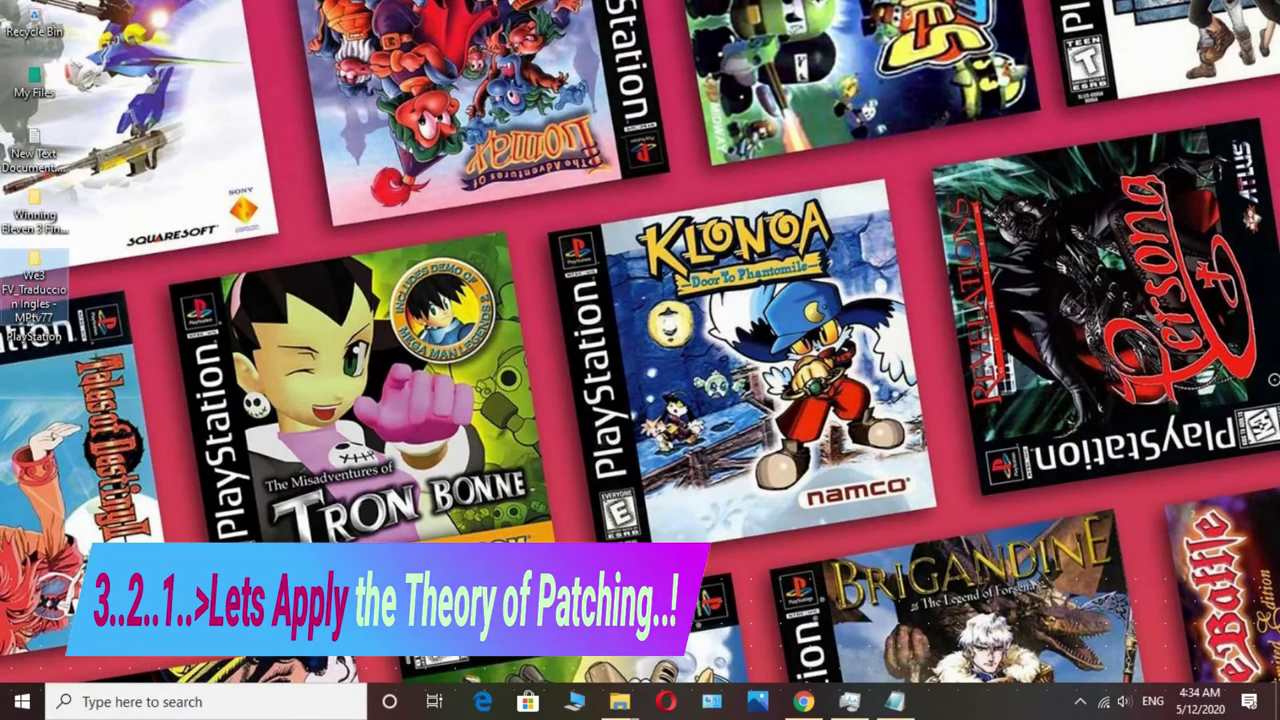
Launch CDmage.exe from the We3 FV_Traduccion Ingles - MPtv77 desktop folder and choose Winning Eleven 3 Final Version.img as the image to open
{"action": "double_click", "coordinate": [34, 270]}
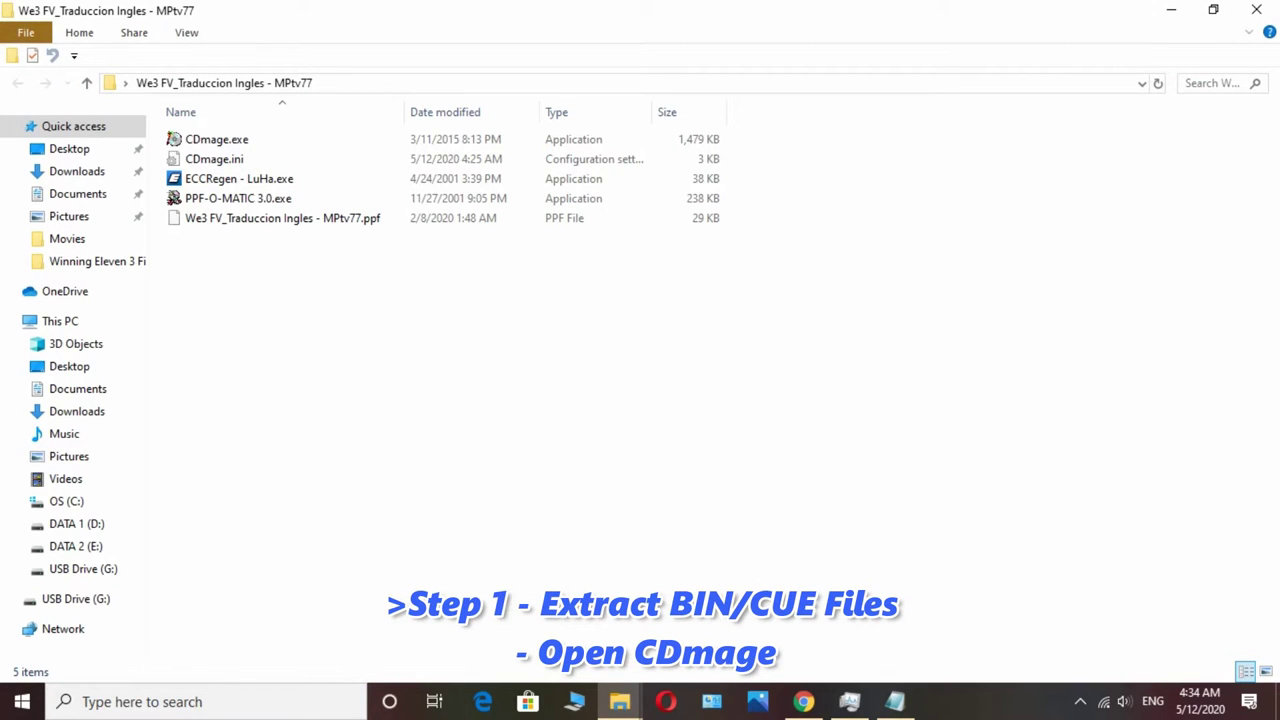
{"action": "double_click", "coordinate": [217, 140]}
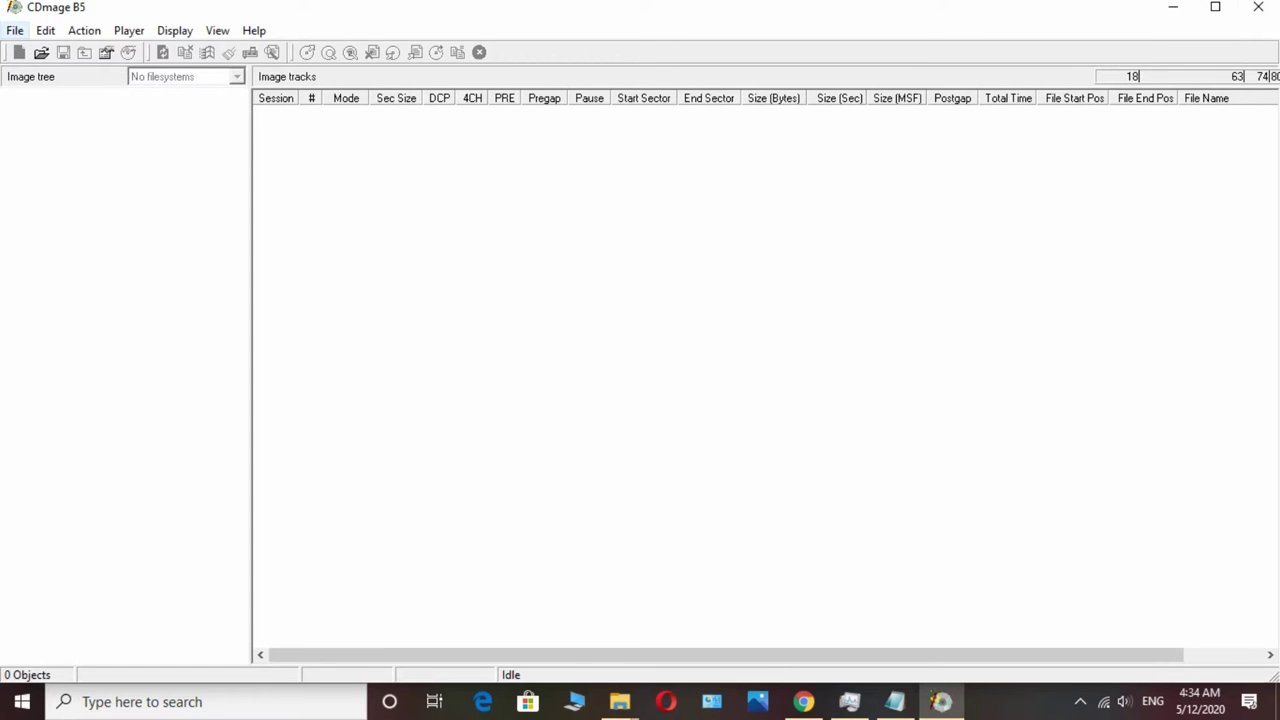
{"action": "left_click", "coordinate": [15, 30]}
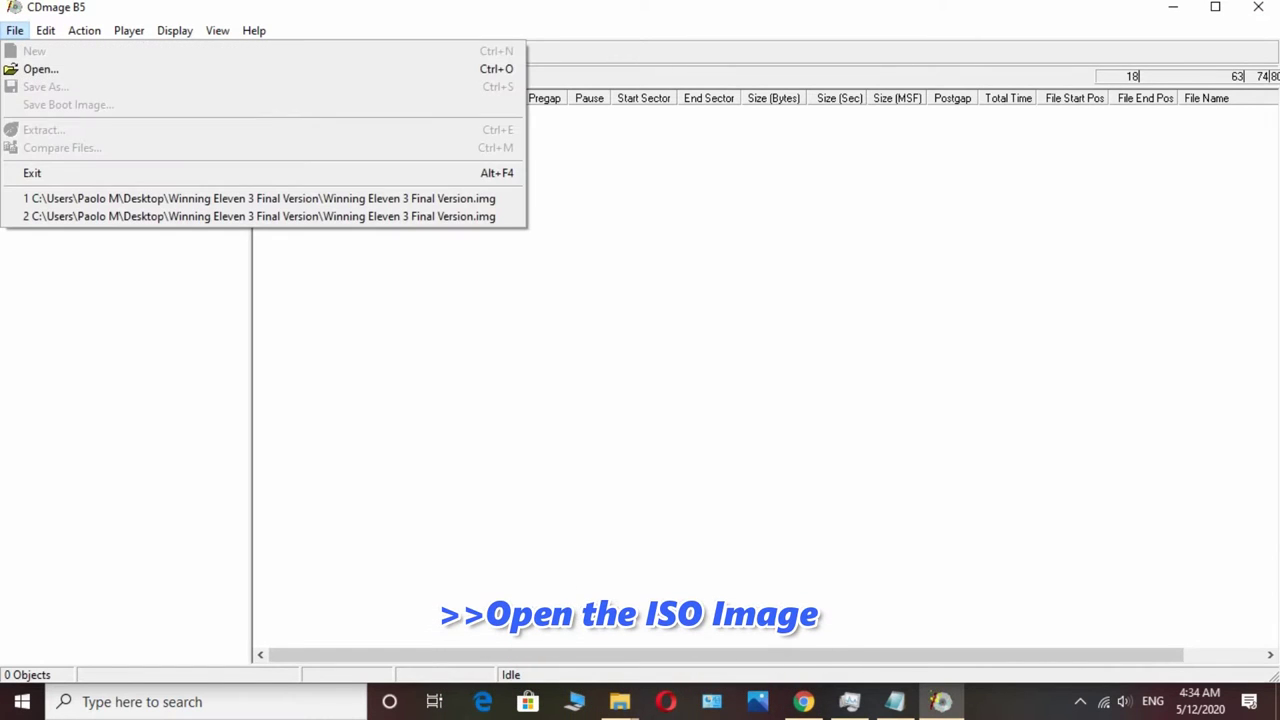
{"action": "left_click", "coordinate": [196, 68]}
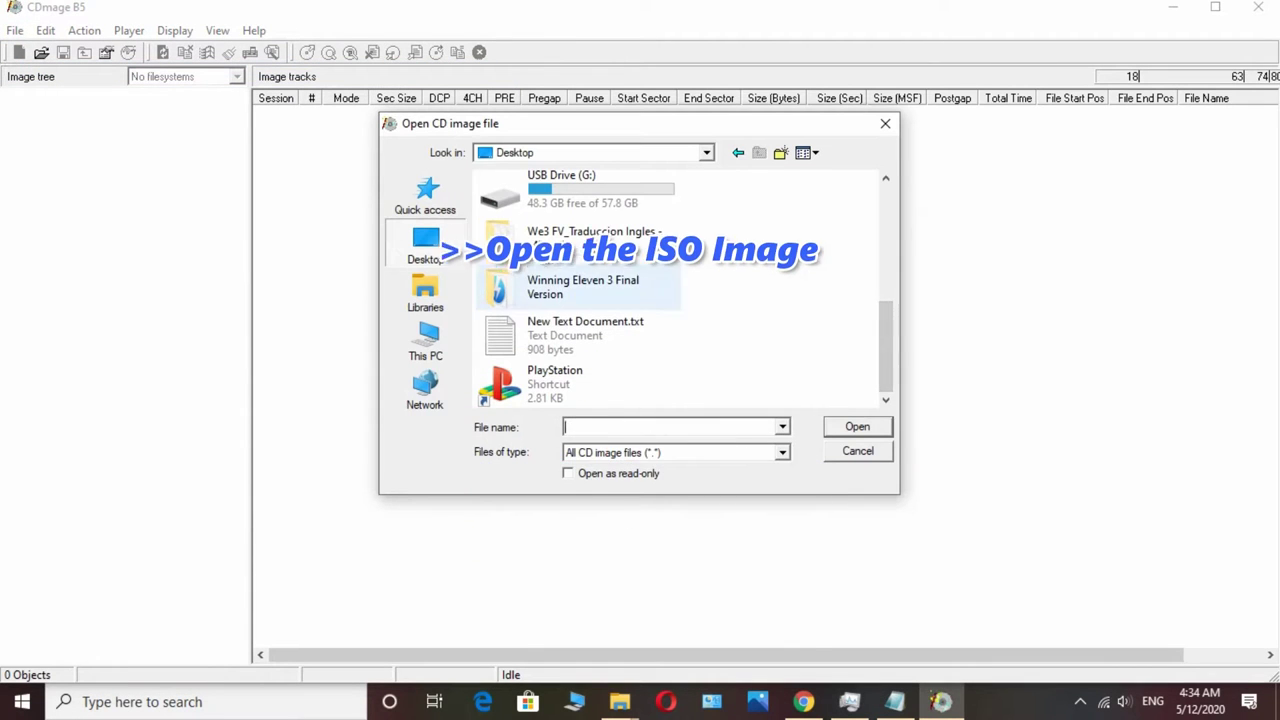
{"action": "double_click", "coordinate": [665, 295]}
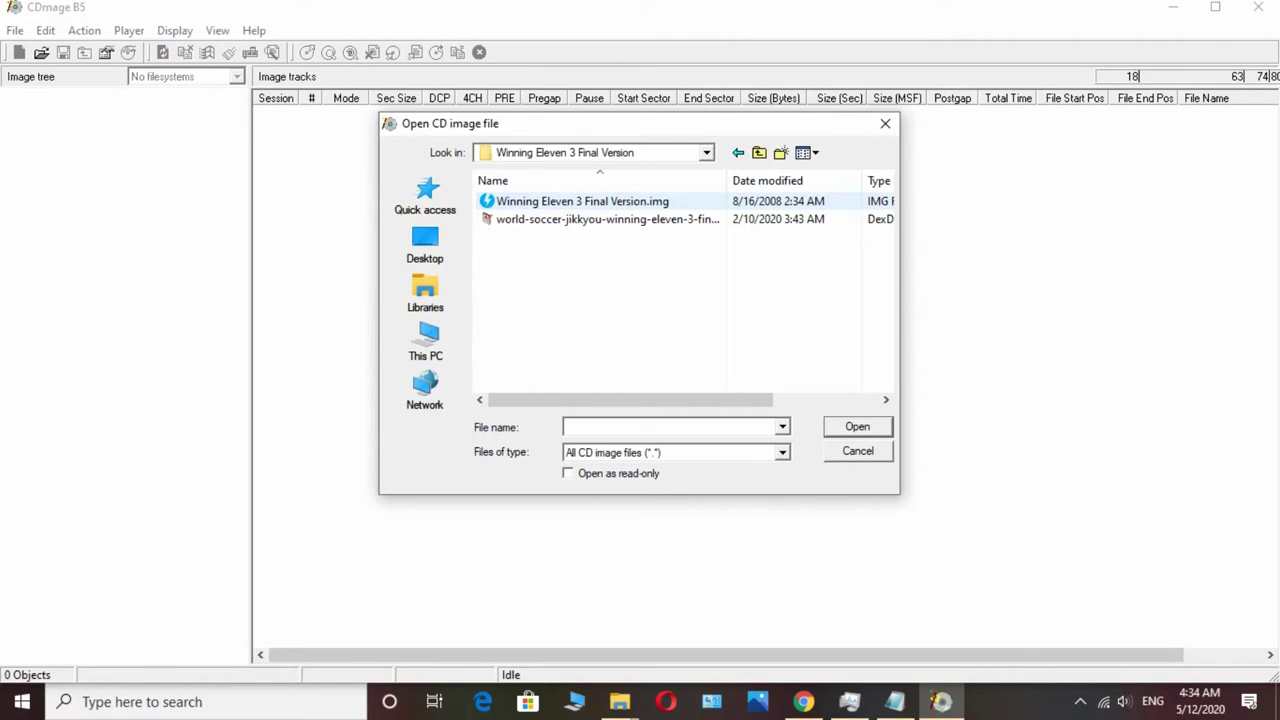
{"action": "left_click", "coordinate": [583, 202]}
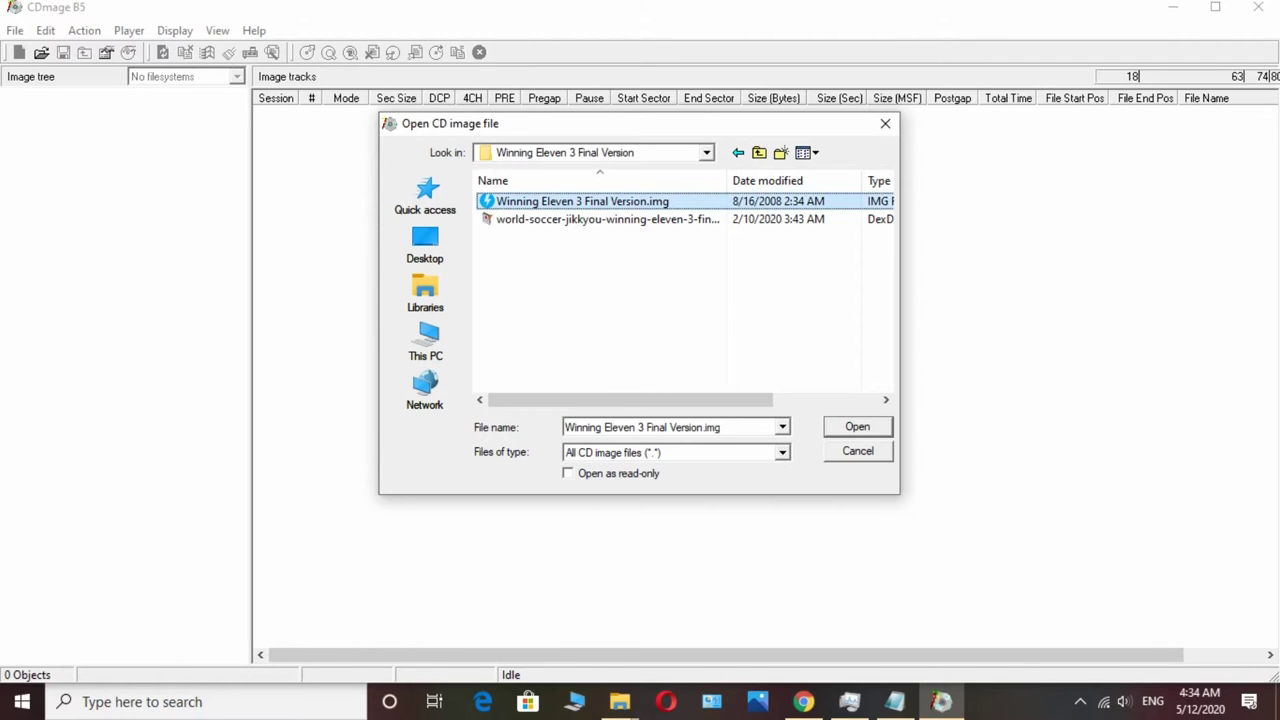
{"action": "left_click", "coordinate": [858, 427]}
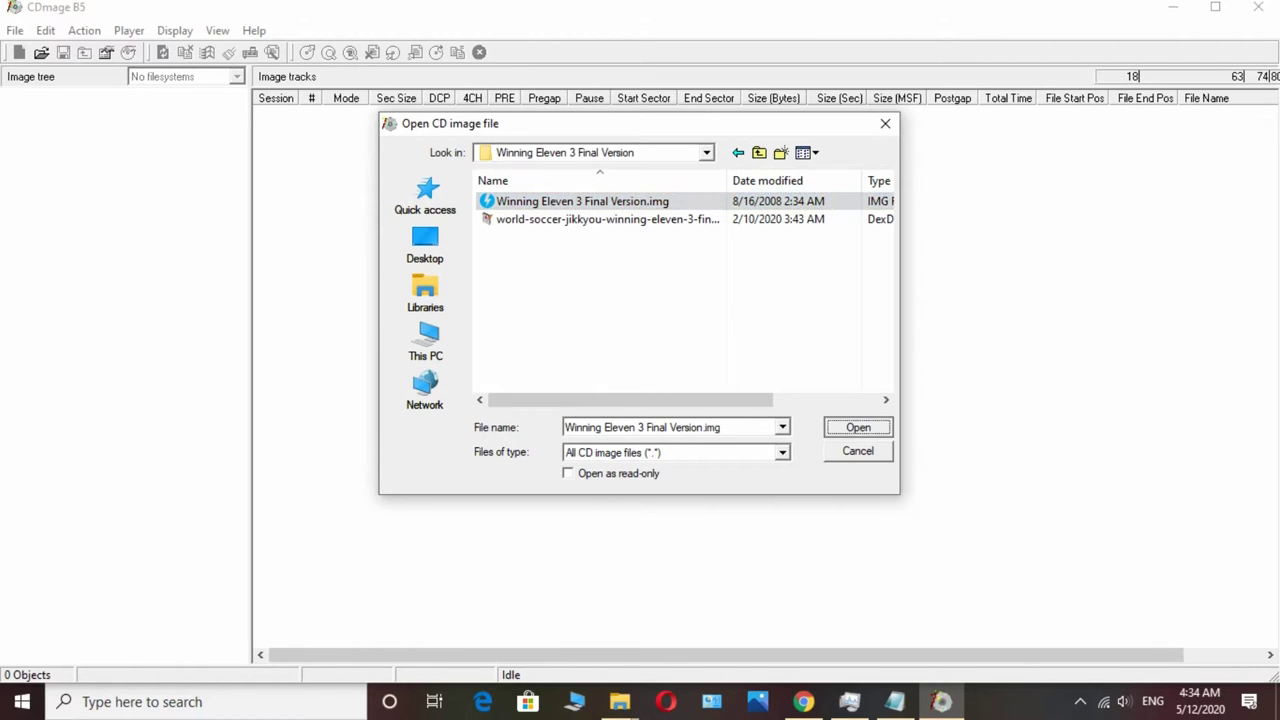
{"action": "left_click", "coordinate": [857, 428]}
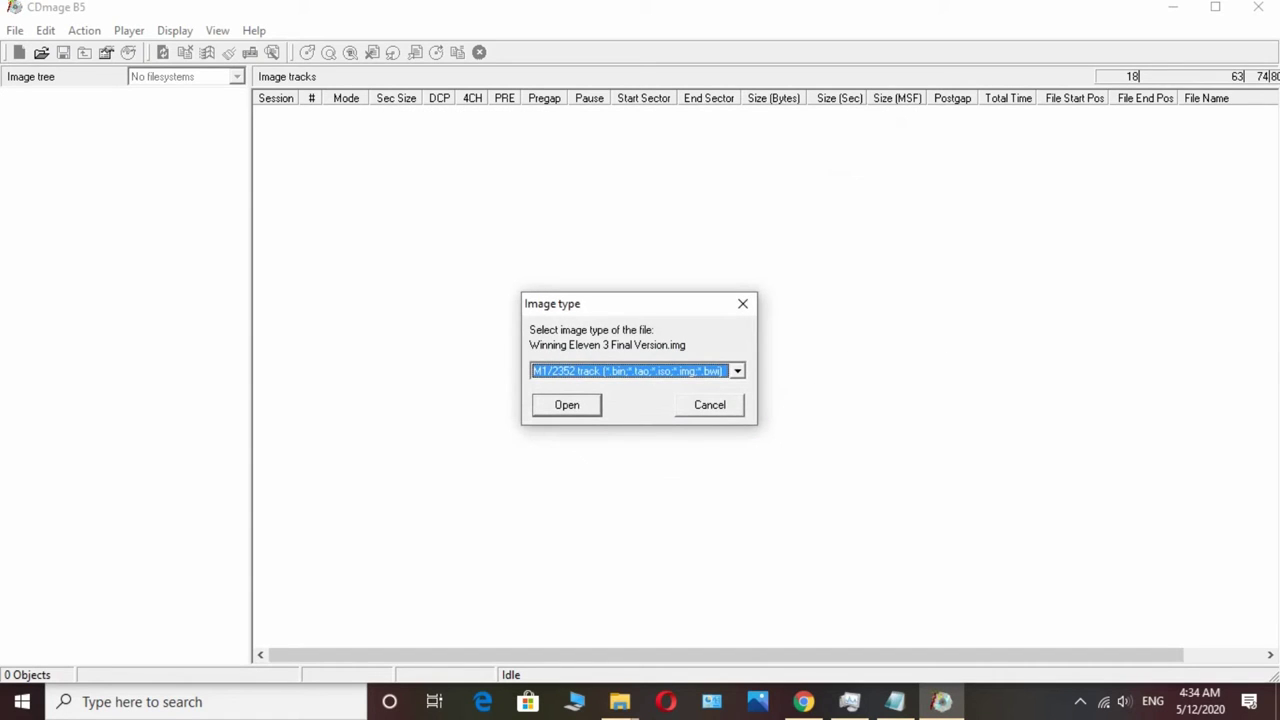
Open the image as type M2/2352 track and display the contents of Track 1
{"action": "left_click", "coordinate": [738, 371]}
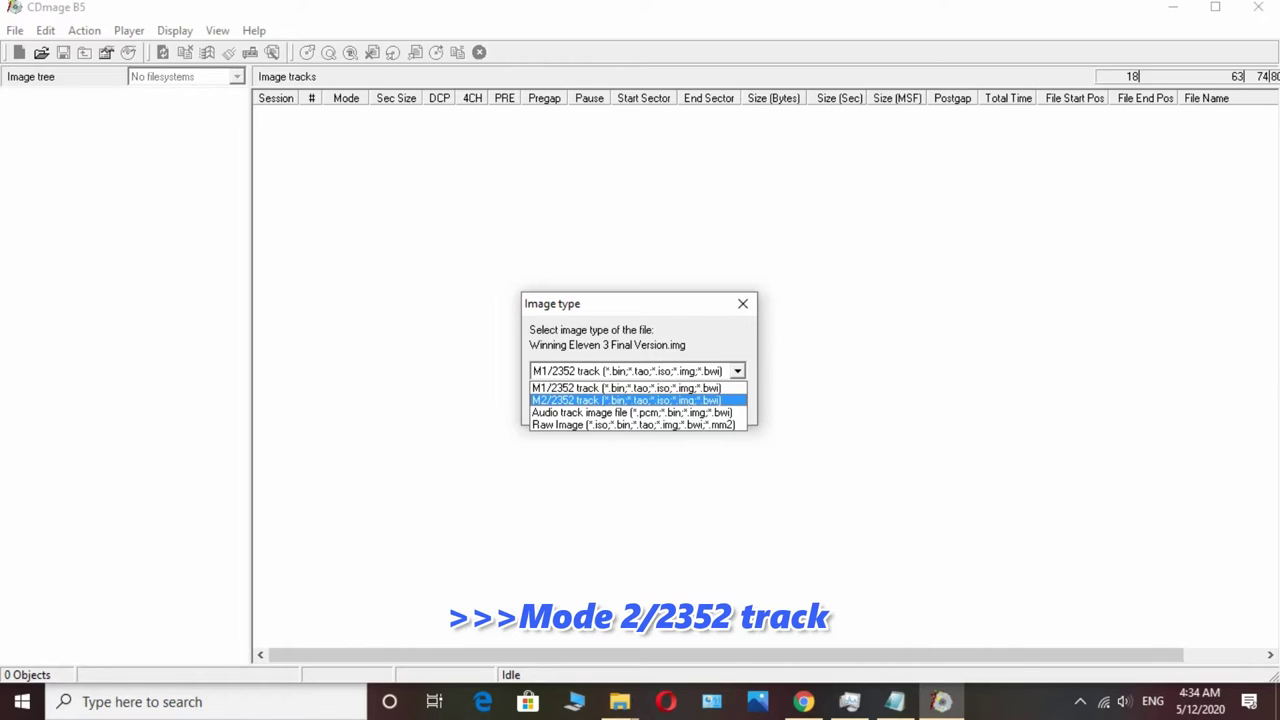
{"action": "left_click", "coordinate": [626, 400]}
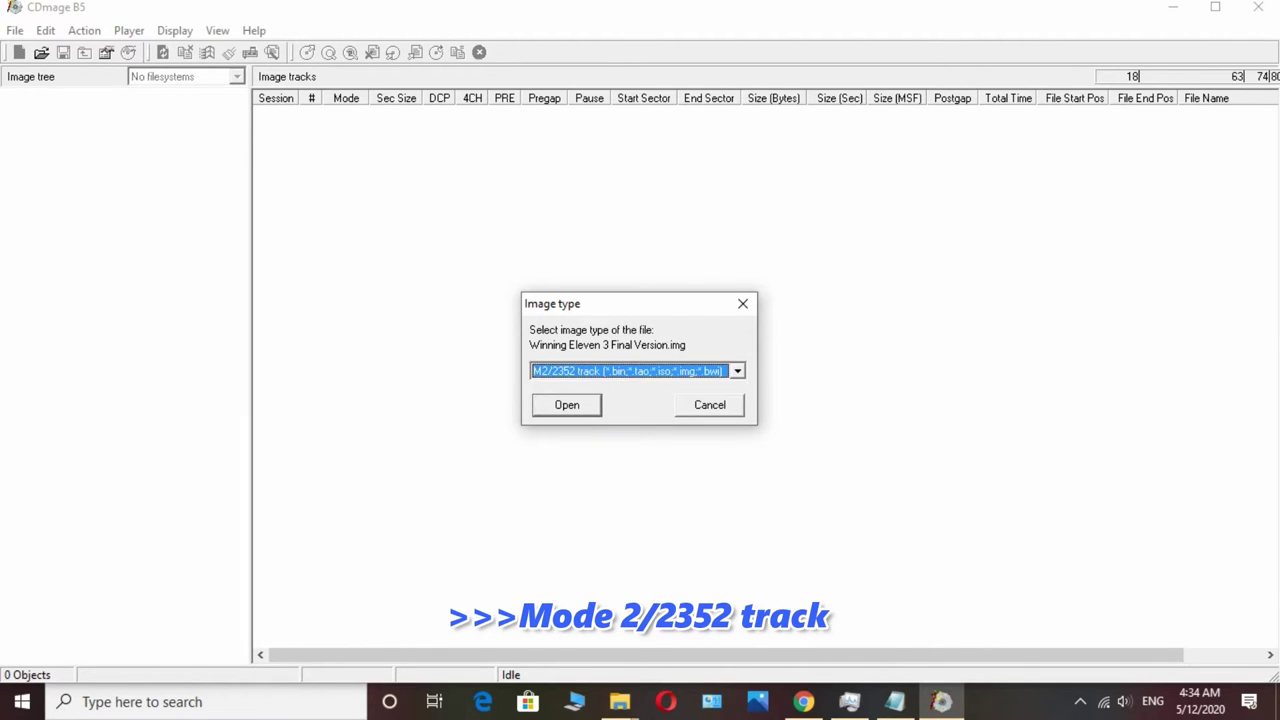
{"action": "left_click", "coordinate": [567, 405]}
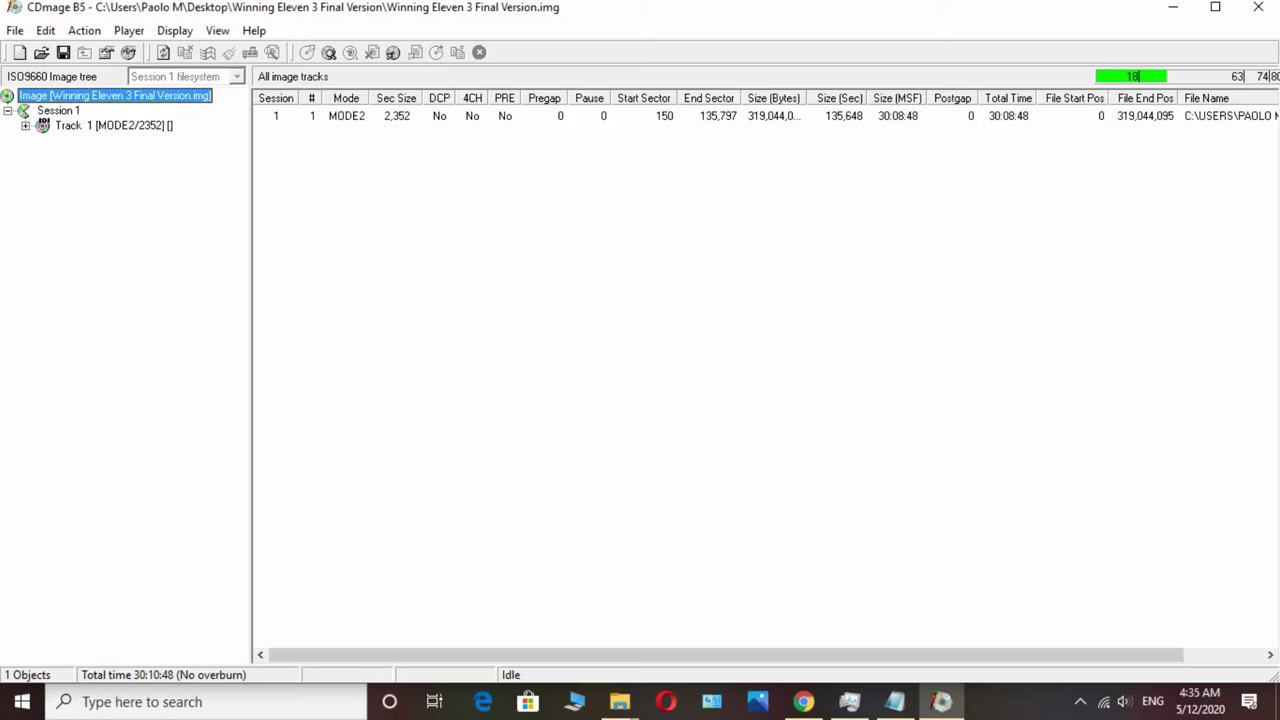
{"action": "left_click", "coordinate": [48, 111]}
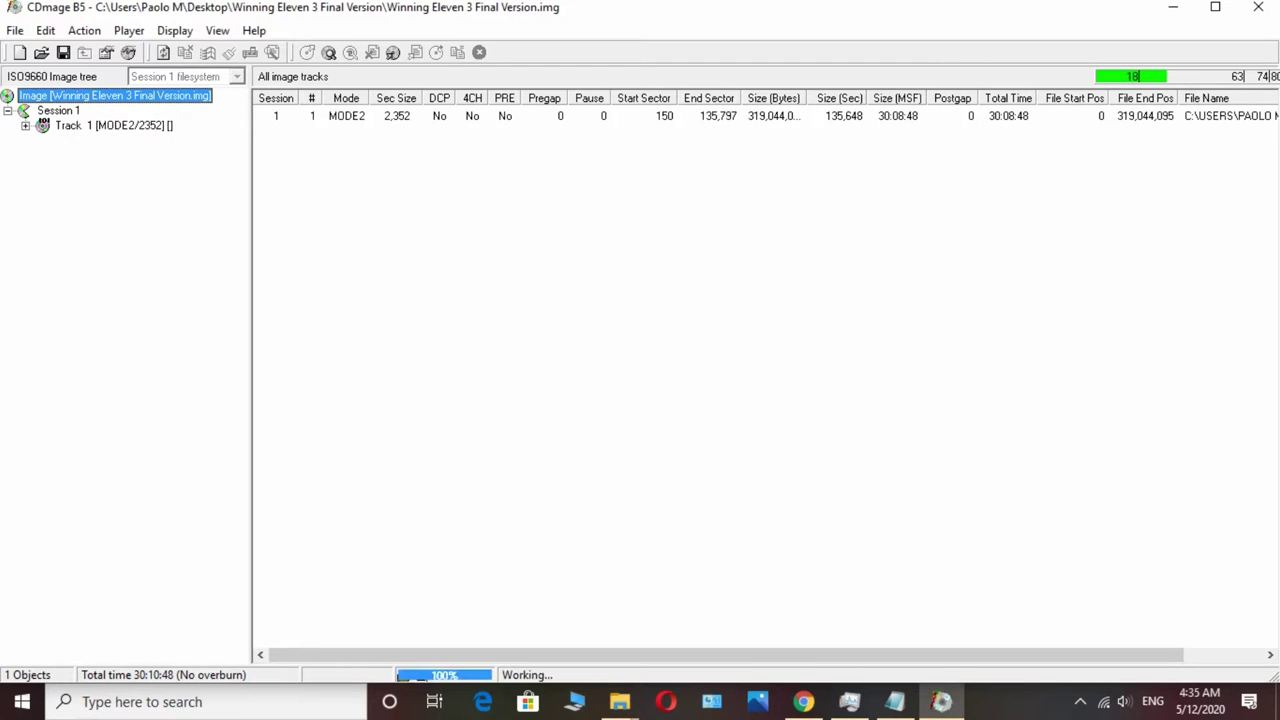
{"action": "left_click", "coordinate": [45, 123]}
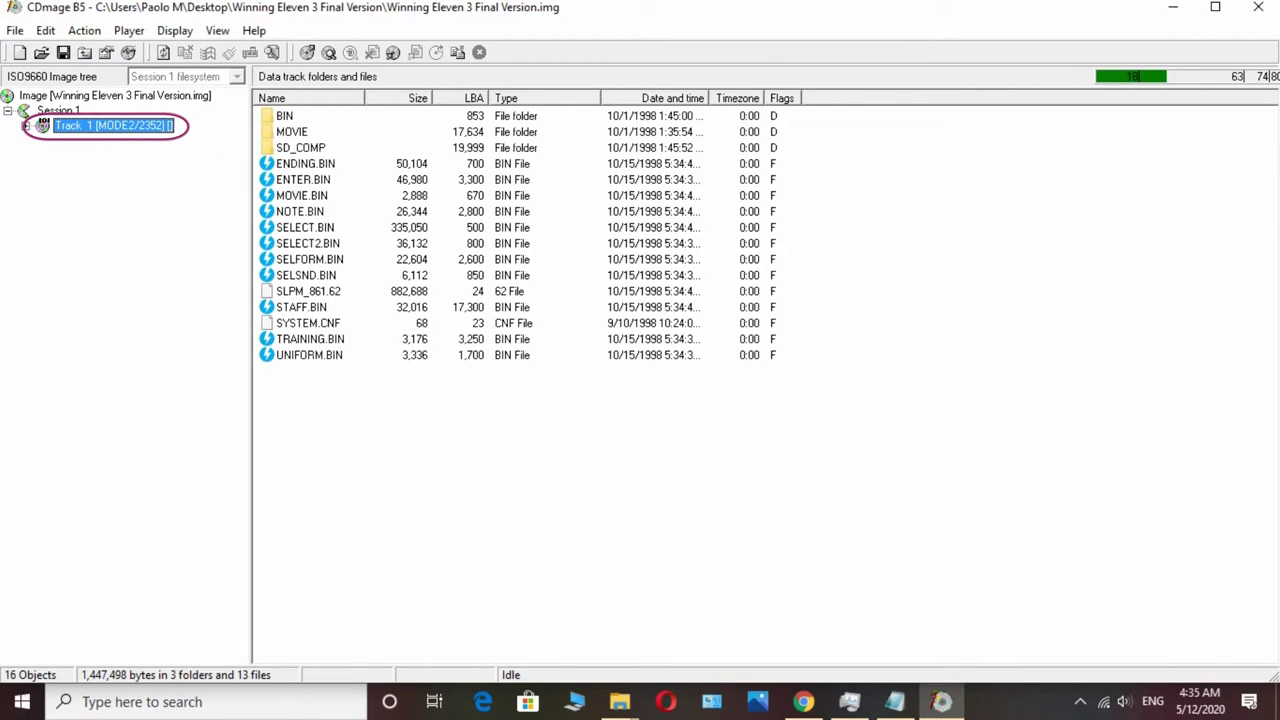
Save the image as Winning Eleven 3 Final Version.cue in the We3 FV_Traduccion Ingles - MPtv77 folder with the MODE2/2352 track format
{"action": "left_click", "coordinate": [15, 31]}
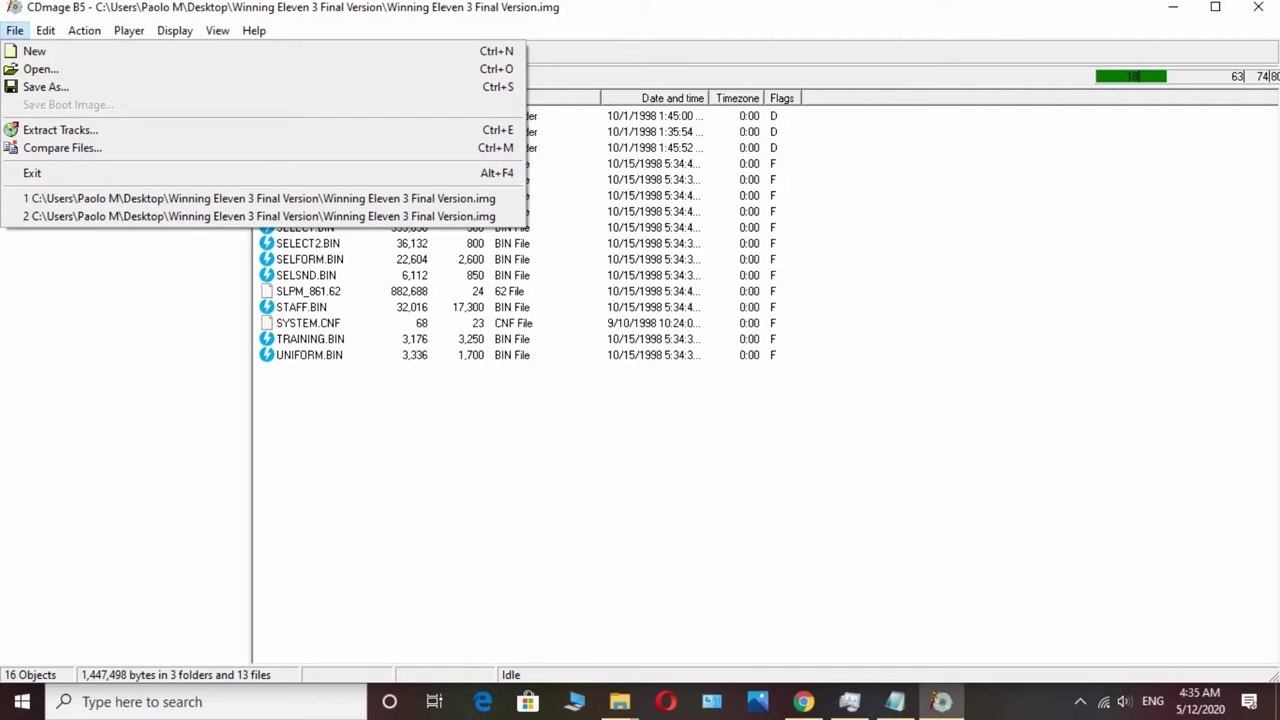
{"action": "key", "text": "Down"}
{"action": "key", "text": "Down"}
{"action": "key", "text": "Down"}
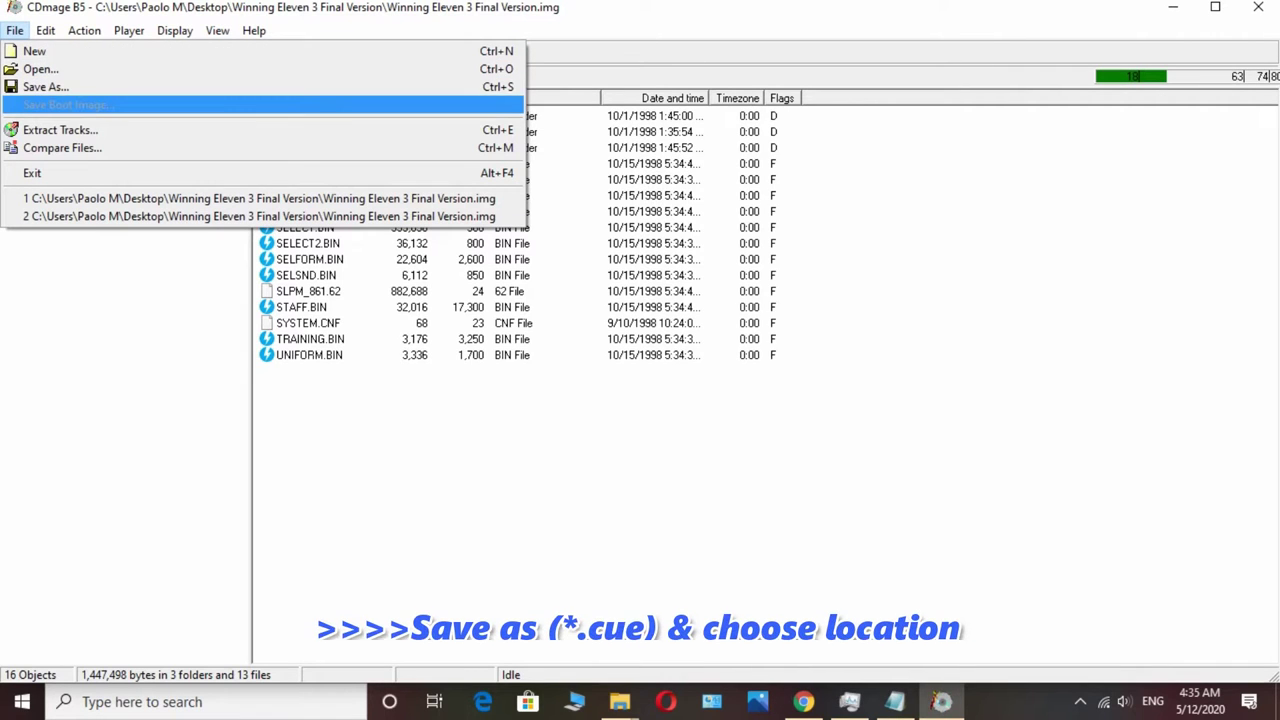
{"action": "key", "text": "Up"}
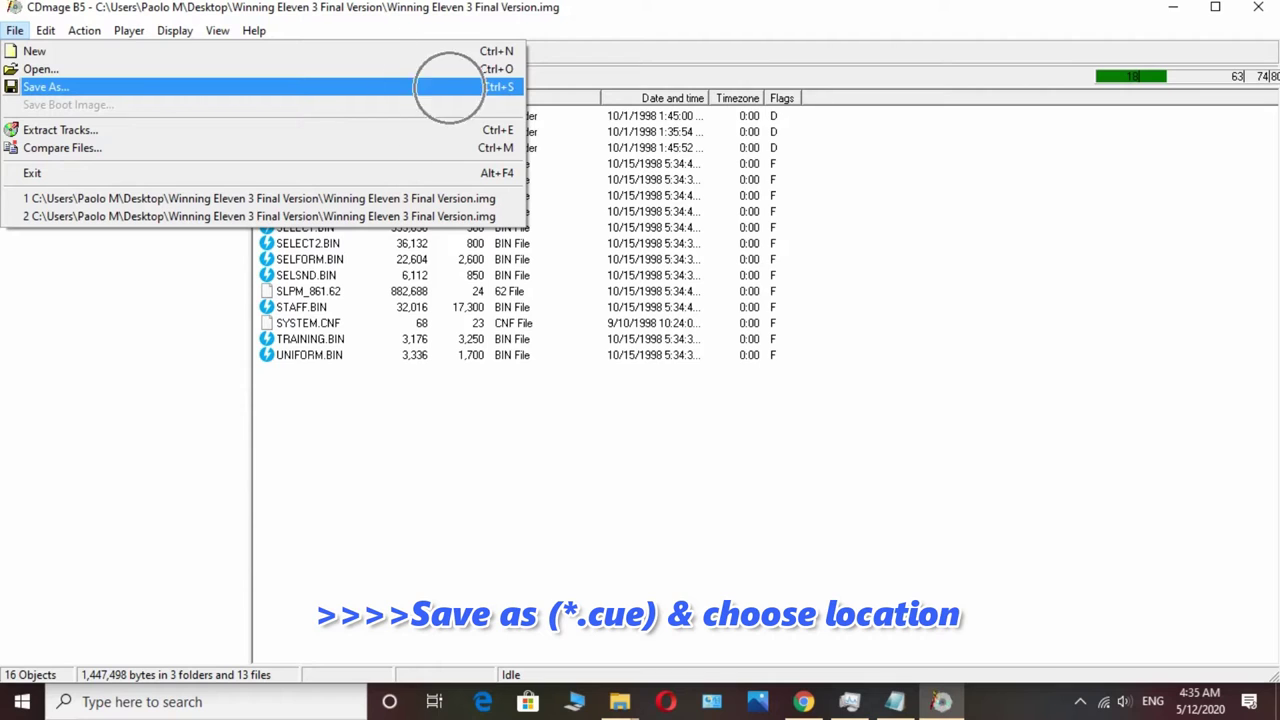
{"action": "key", "text": "Return"}
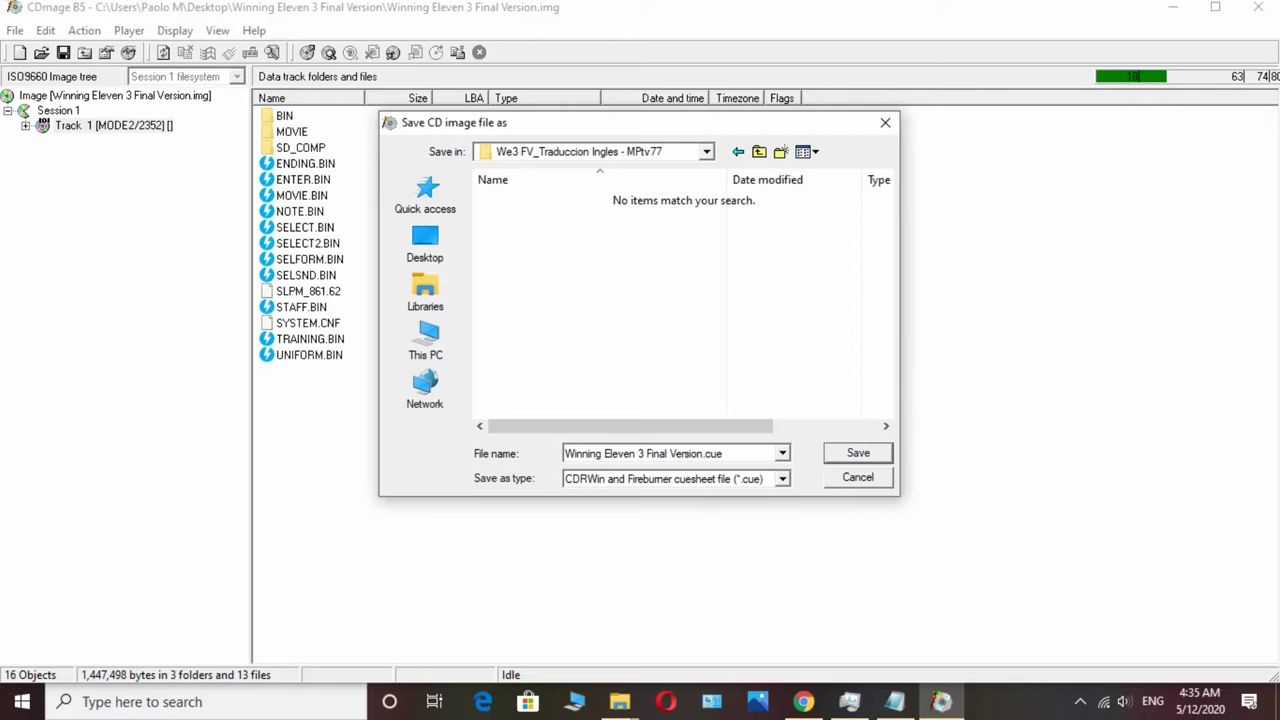
{"action": "key", "text": "Return"}
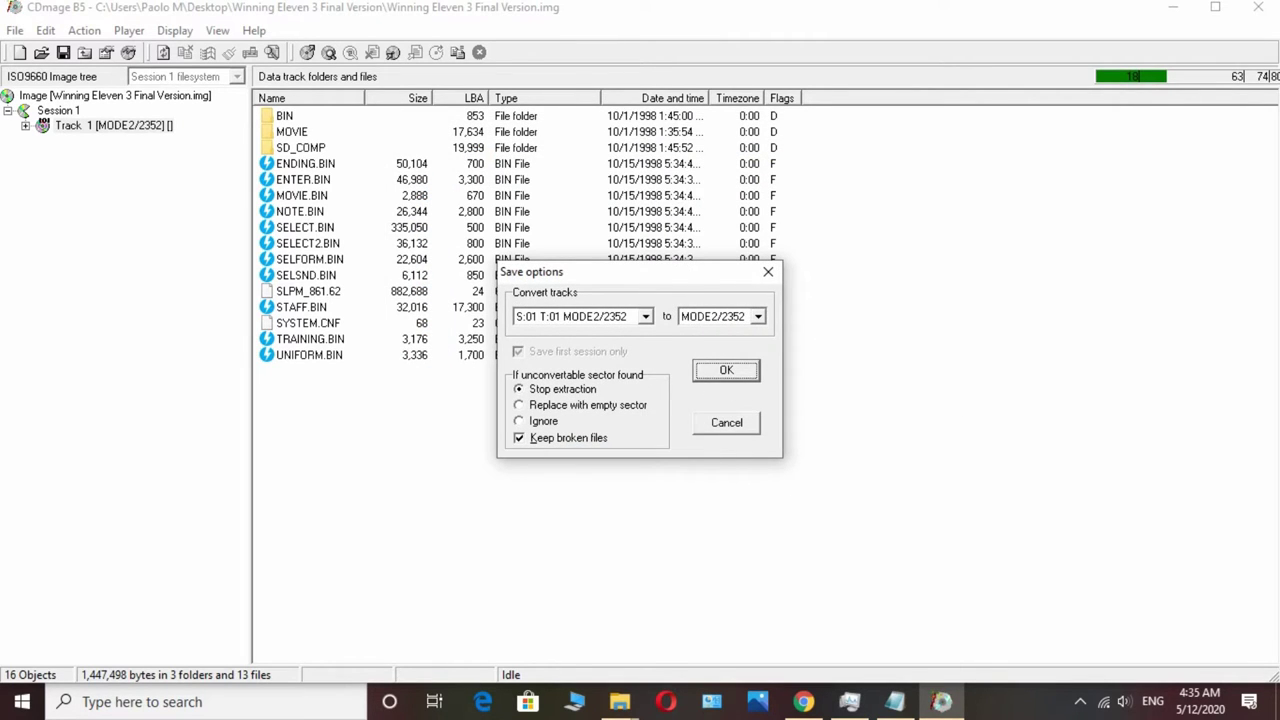
{"action": "key", "text": "Return"}
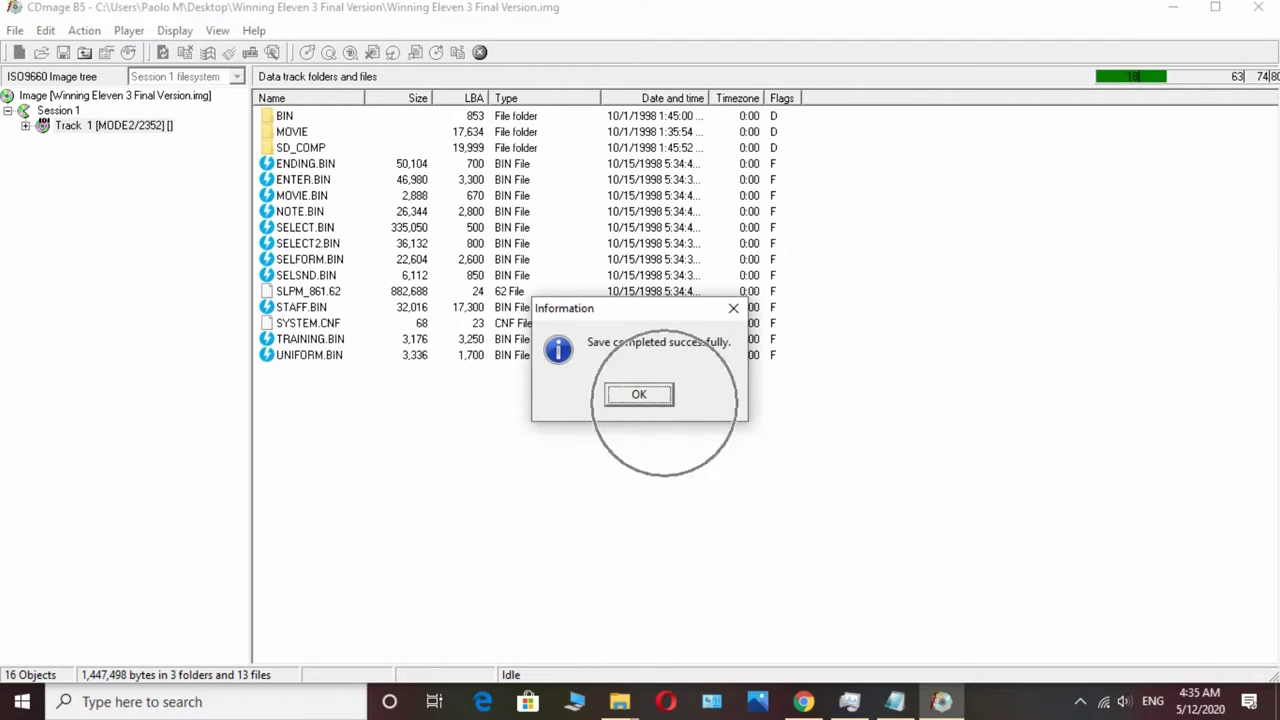
{"action": "left_click", "coordinate": [639, 394]}
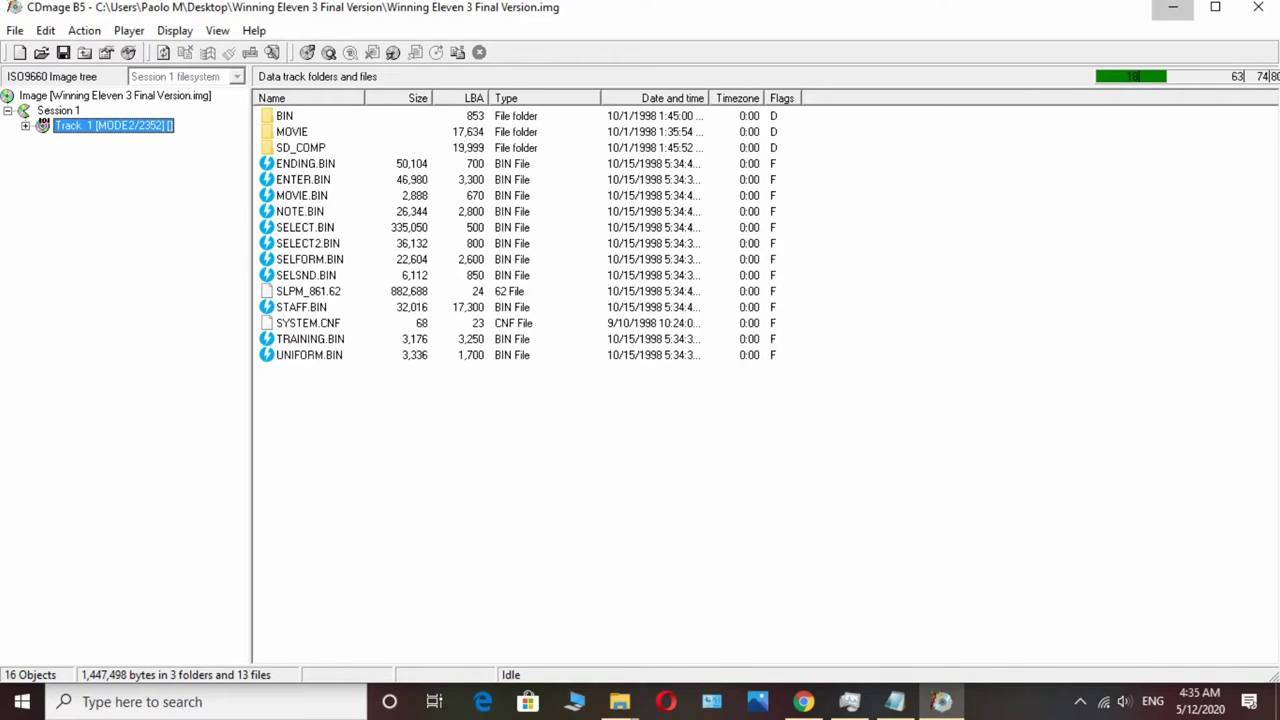
Minimize CDmage and check the Winning Eleven 3 Final Version BIN and CUE files in the patch folder
{"action": "left_click", "coordinate": [1173, 8]}
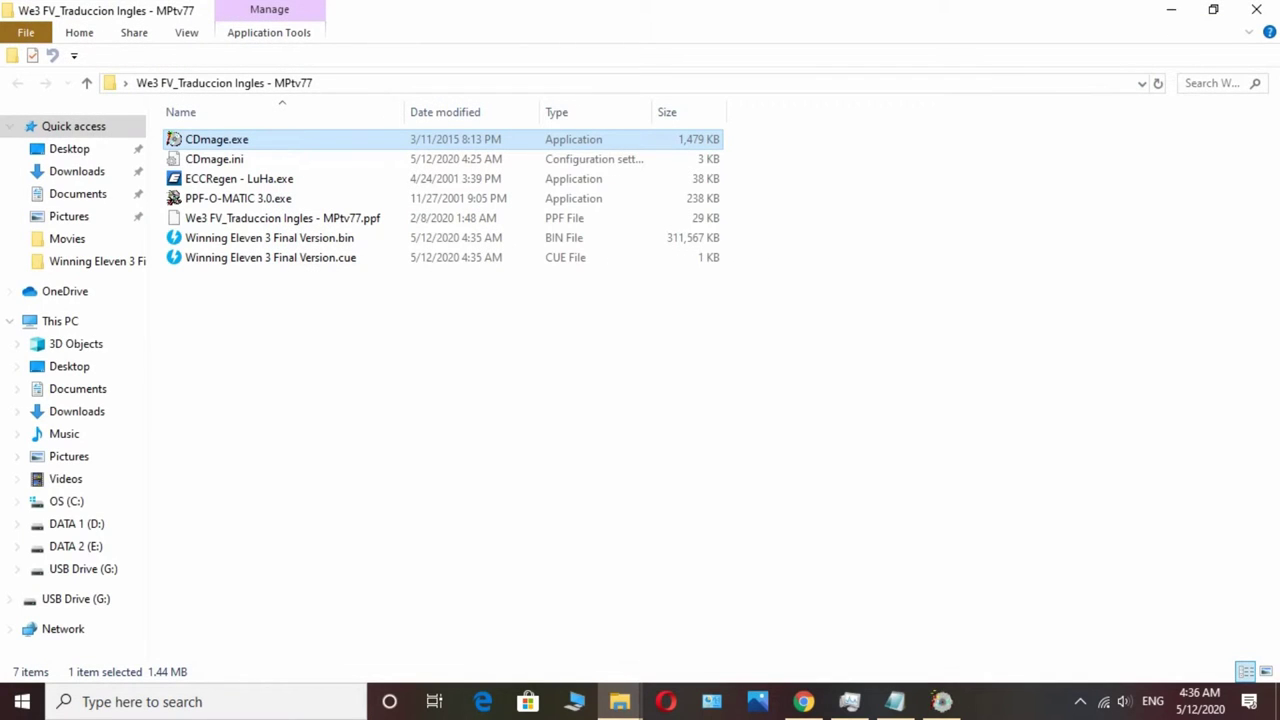
{"action": "left_click_drag", "start_coordinate": [719, 313], "coordinate": [715, 238]}
{"action": "left_click_drag", "start_coordinate": [166, 232], "coordinate": [166, 229]}
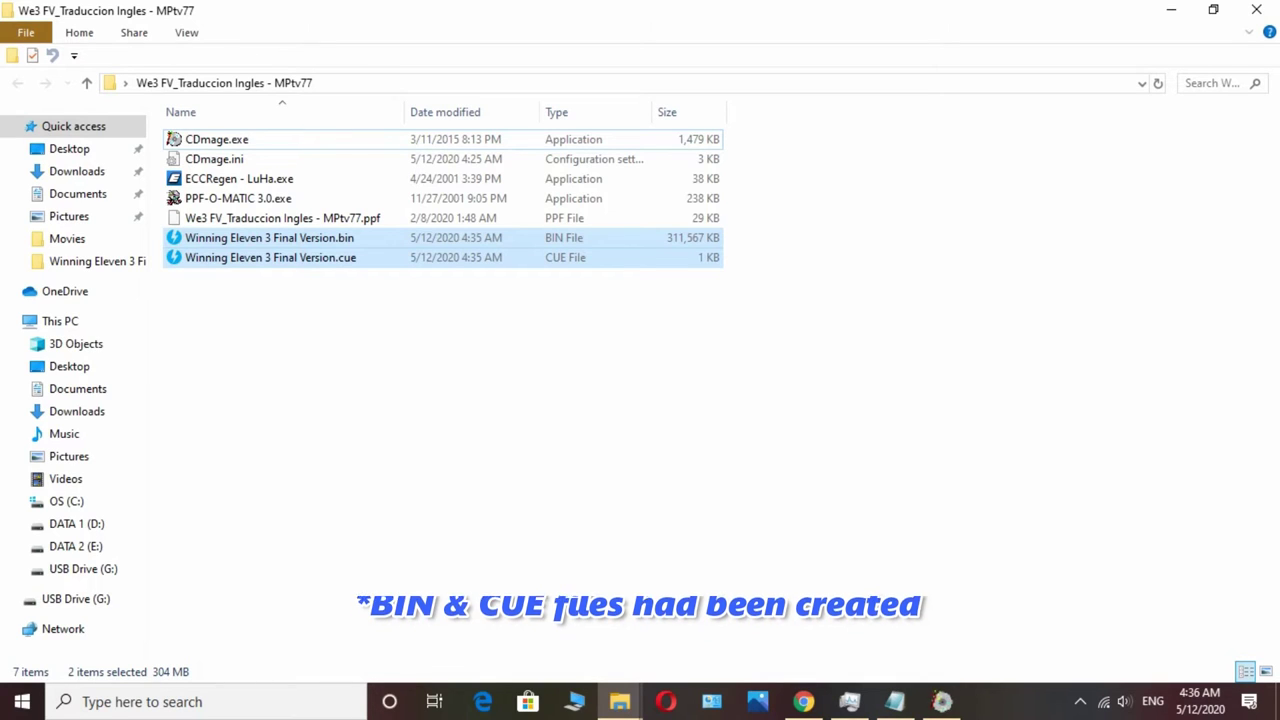
{"action": "left_click", "coordinate": [450, 370]}
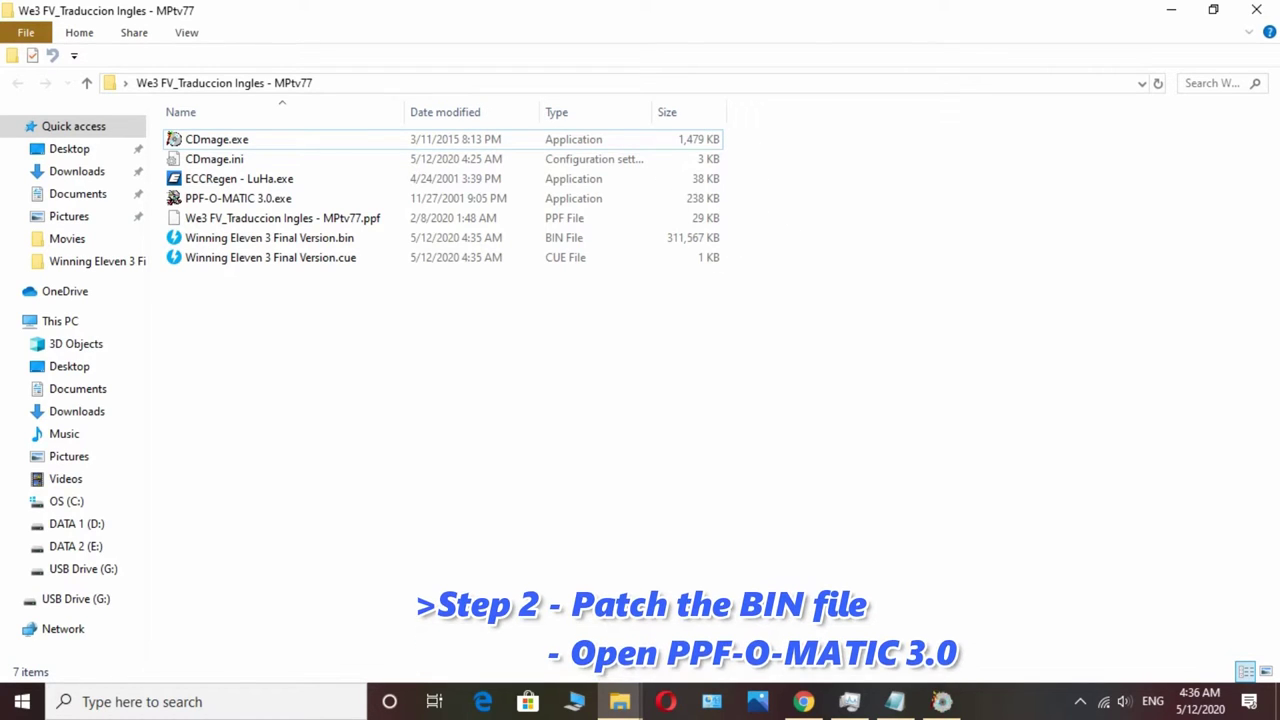
Launch PPF-O-MATIC 3.0.exe from the patch folder
{"action": "left_click", "coordinate": [238, 198]}
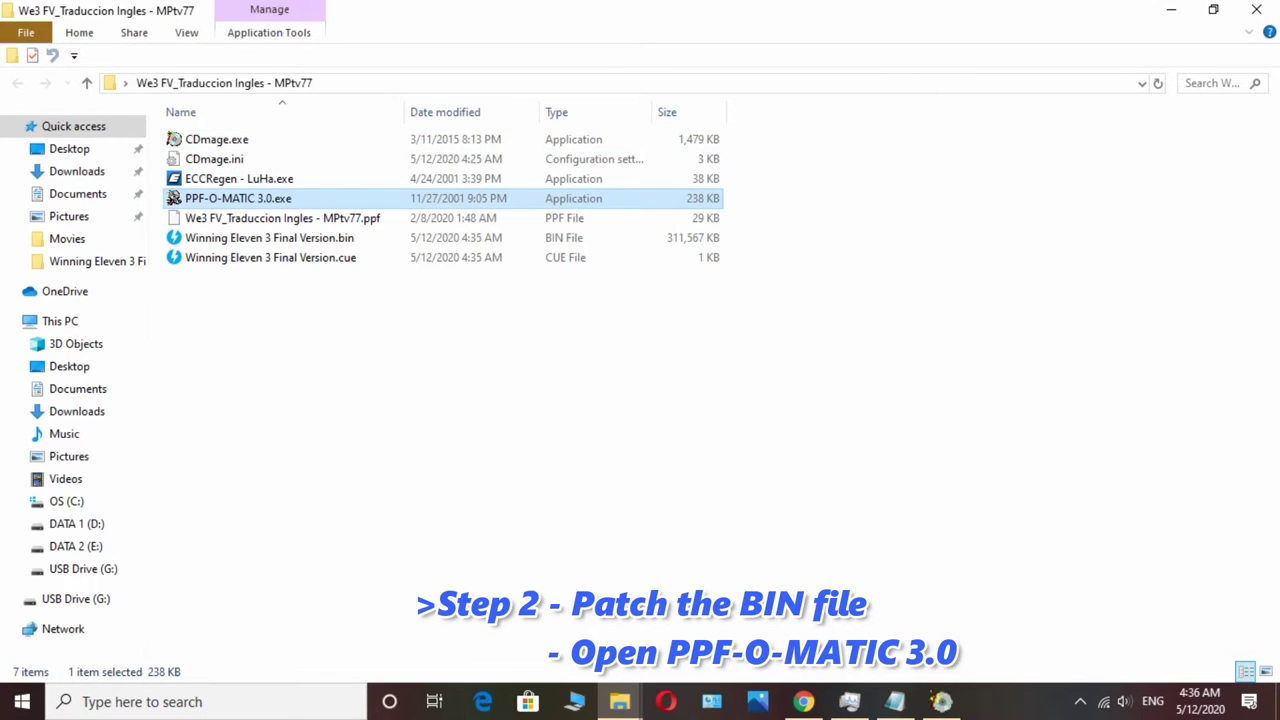
{"action": "double_click", "coordinate": [711, 198]}
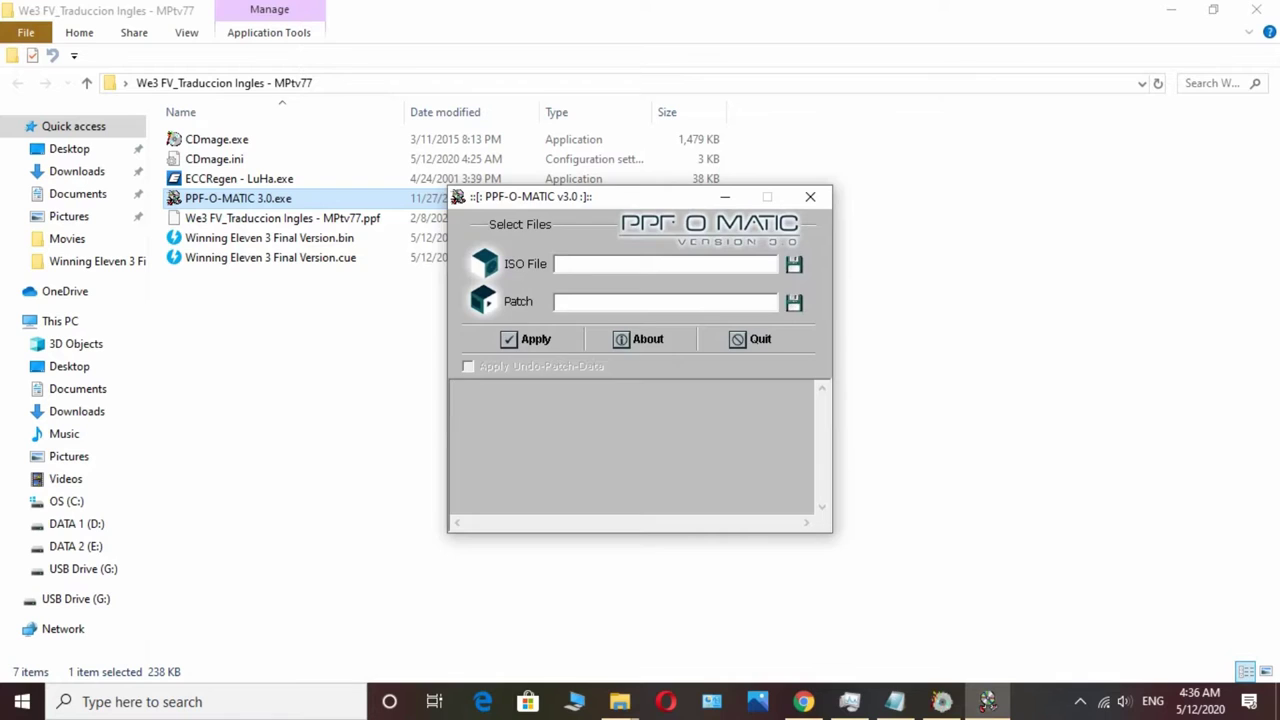
Load Winning Eleven 3 Final Version.bin as the ISO file to patch in PPF-O-MATIC
{"action": "left_click_drag", "start_coordinate": [640, 196], "coordinate": [928, 184]}
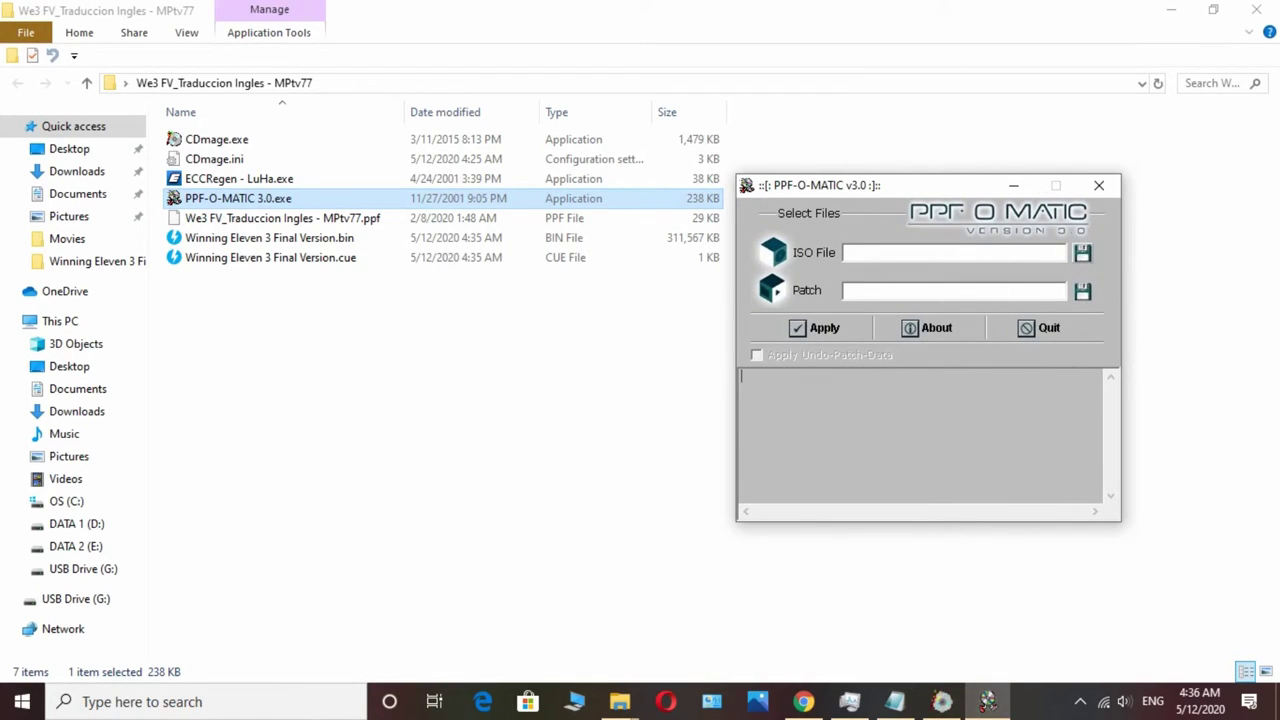
{"action": "left_click", "coordinate": [1082, 252]}
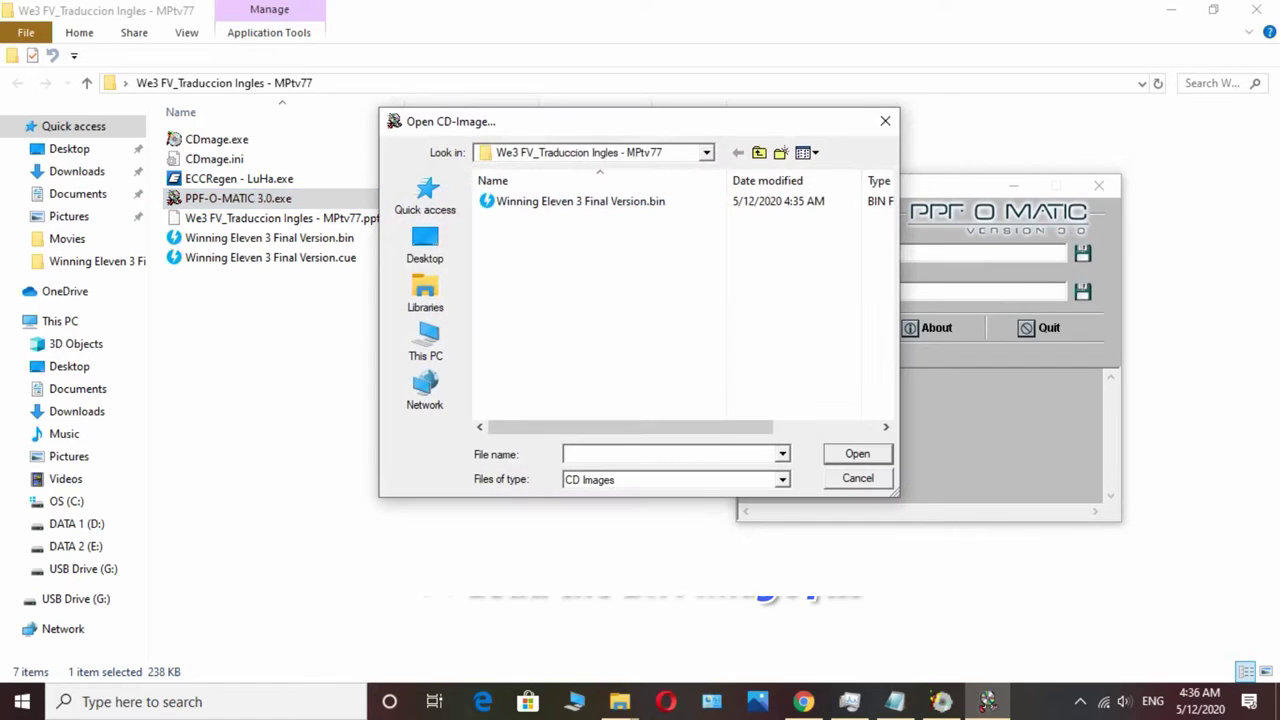
{"action": "left_click", "coordinate": [782, 480]}
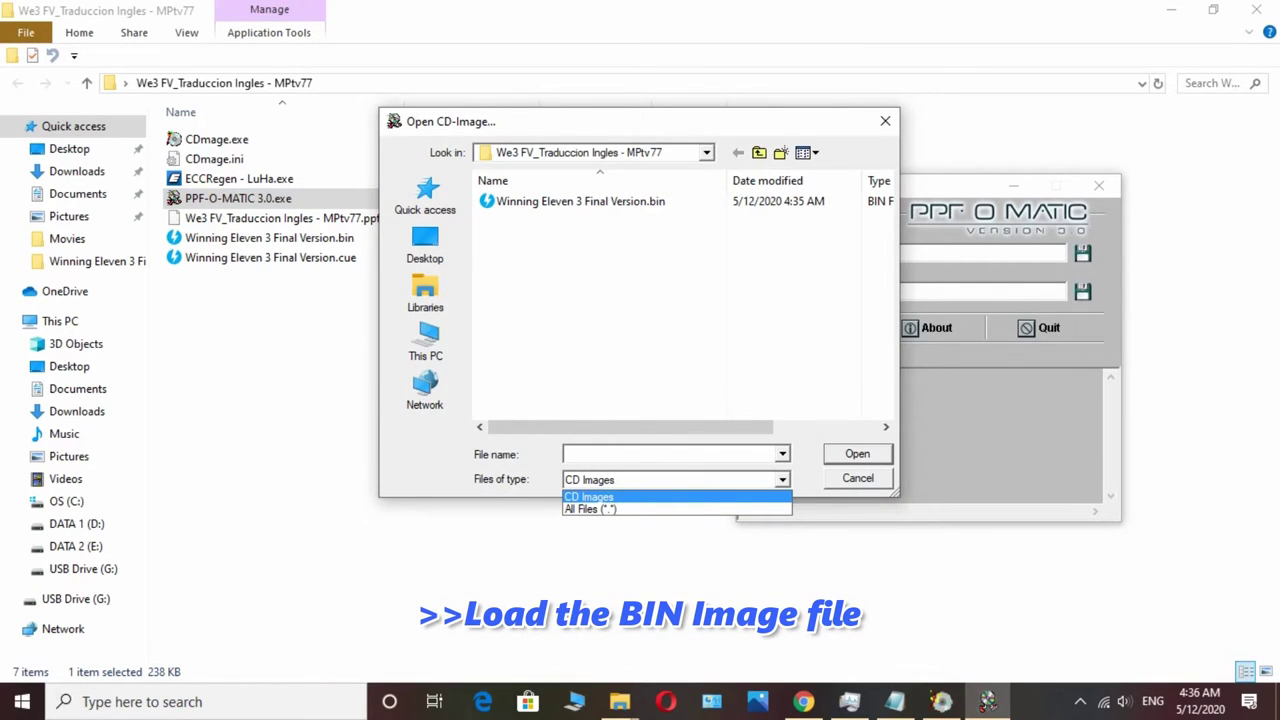
{"action": "left_click", "coordinate": [640, 497]}
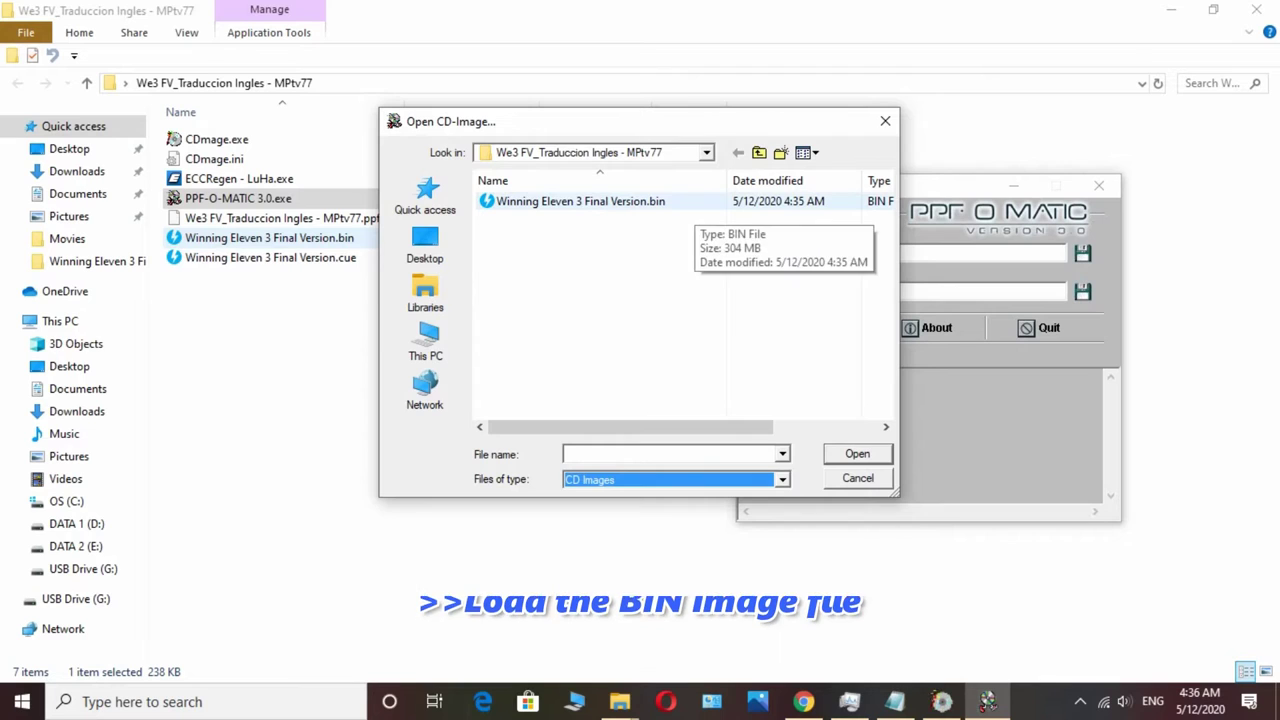
{"action": "double_click", "coordinate": [690, 203]}
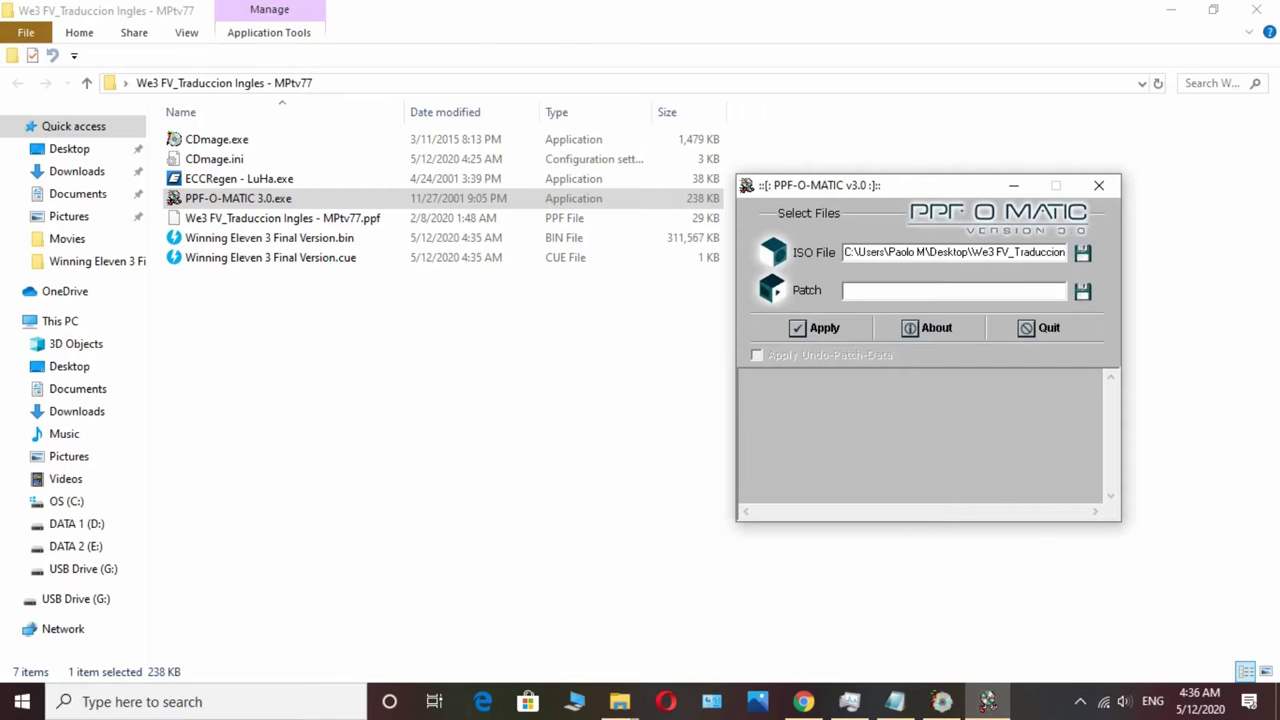
Load We3 FV_Traduccion Ingles - MPtv77.ppf as the patch file in PPF-O-MATIC
{"action": "left_click", "coordinate": [283, 218]}
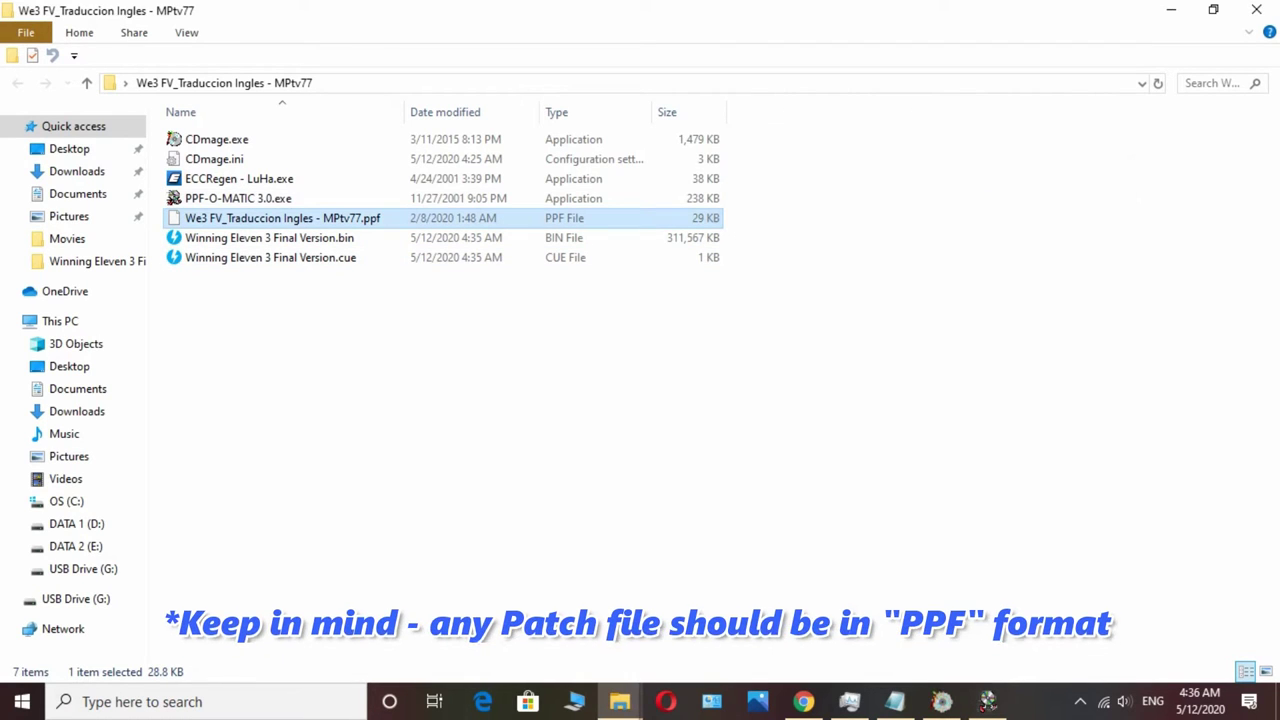
{"action": "key", "text": "ctrl"}
{"action": "key", "text": "ctrl"}
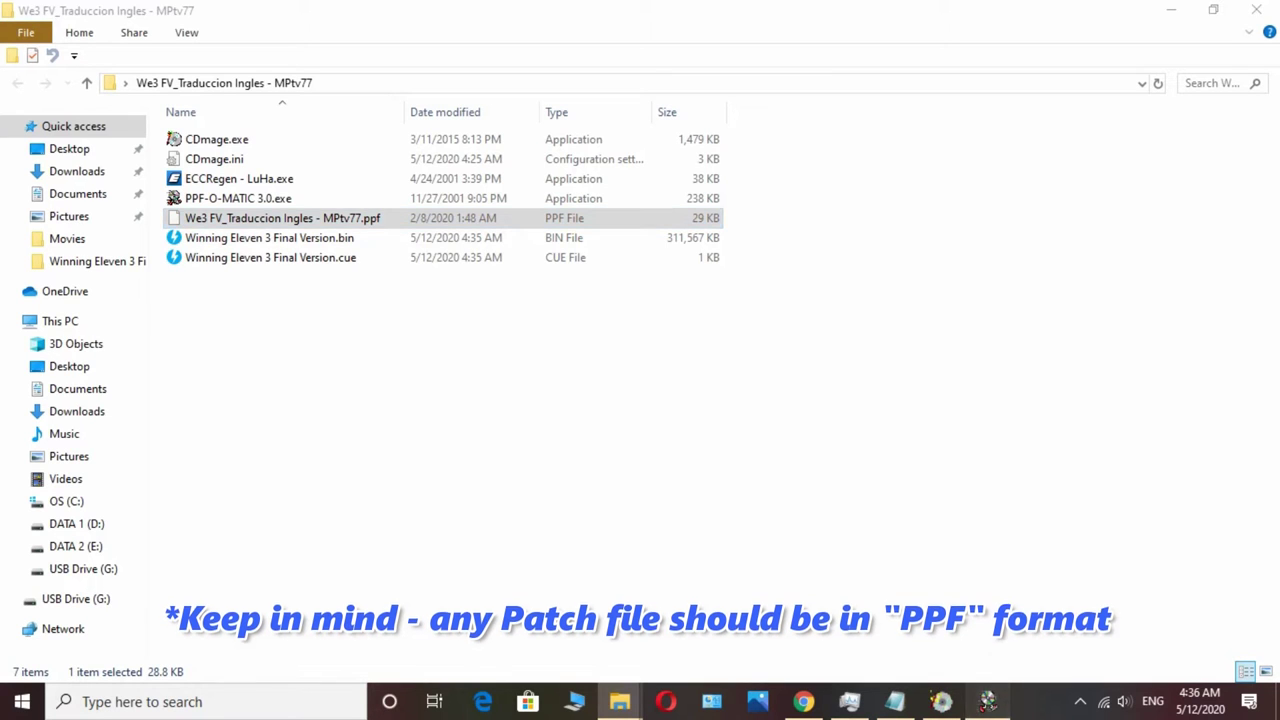
{"action": "left_click", "coordinate": [987, 701]}
{"action": "left_click", "coordinate": [741, 377]}
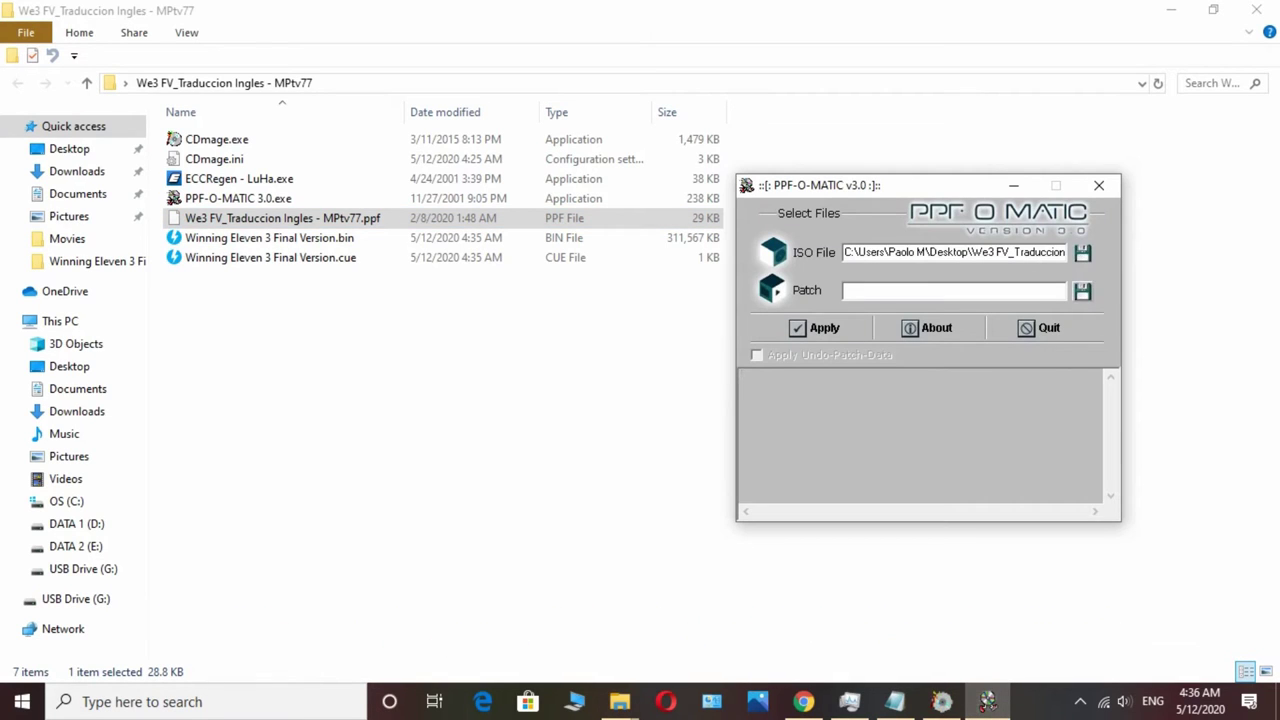
{"action": "left_click", "coordinate": [1082, 290]}
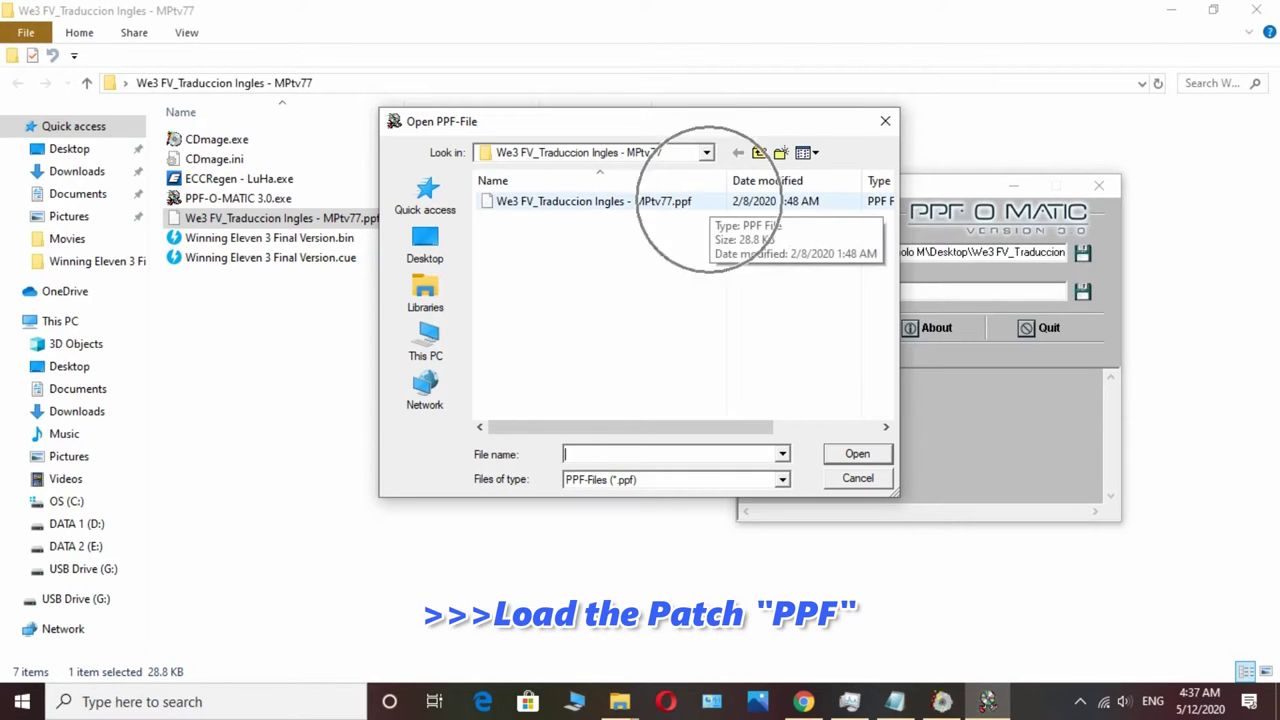
{"action": "double_click", "coordinate": [700, 201]}
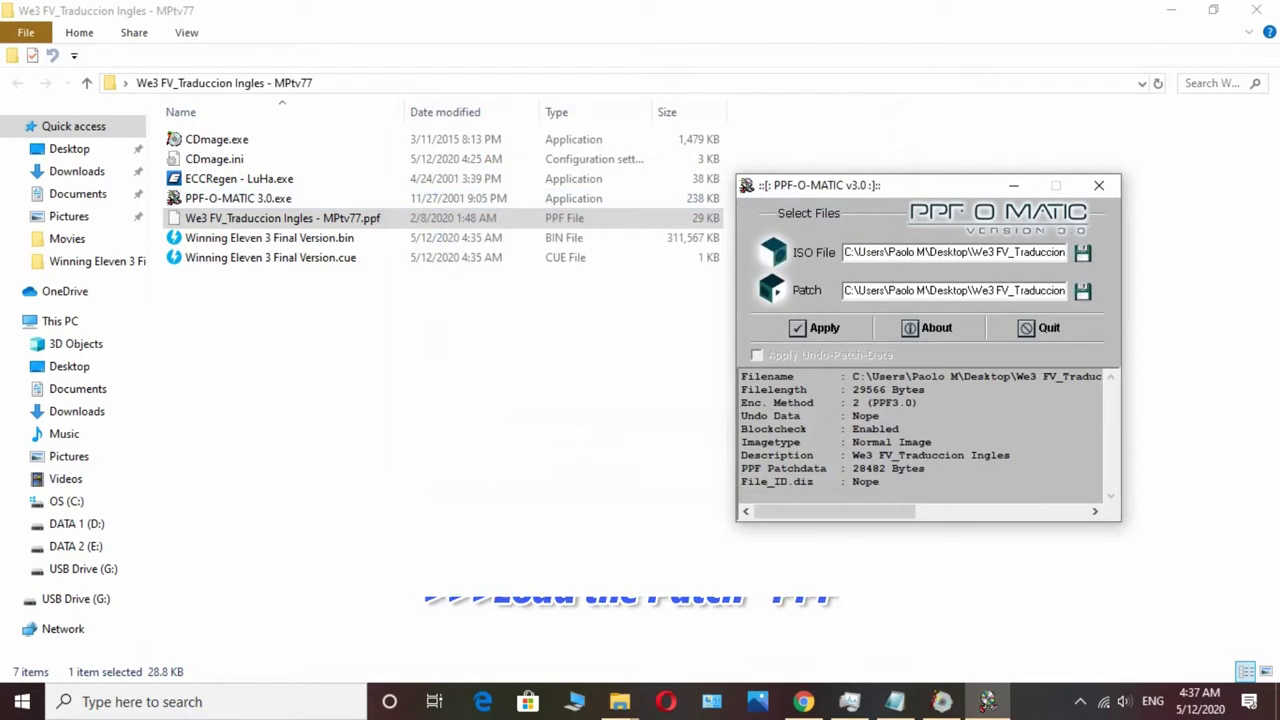
Apply the PPF patch to the BIN image and close PPF-O-MATIC
{"action": "left_click_drag", "start_coordinate": [940, 186], "coordinate": [939, 105]}
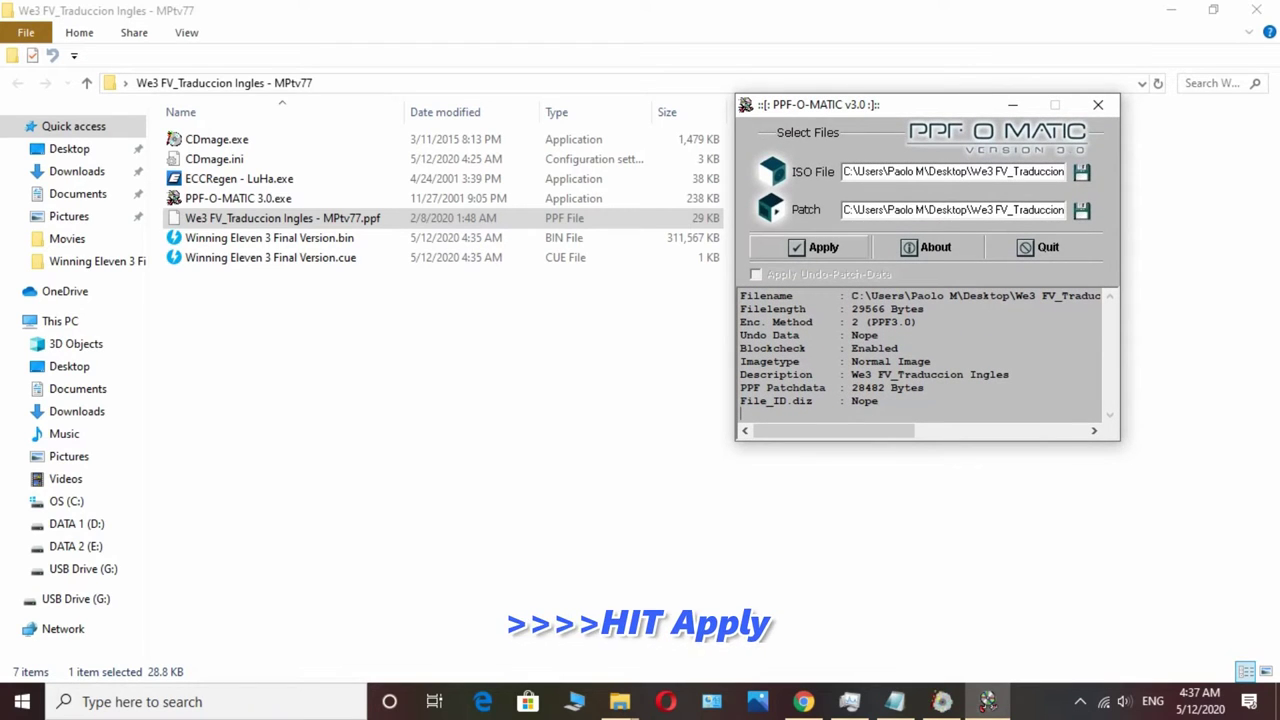
{"action": "left_click", "coordinate": [817, 250]}
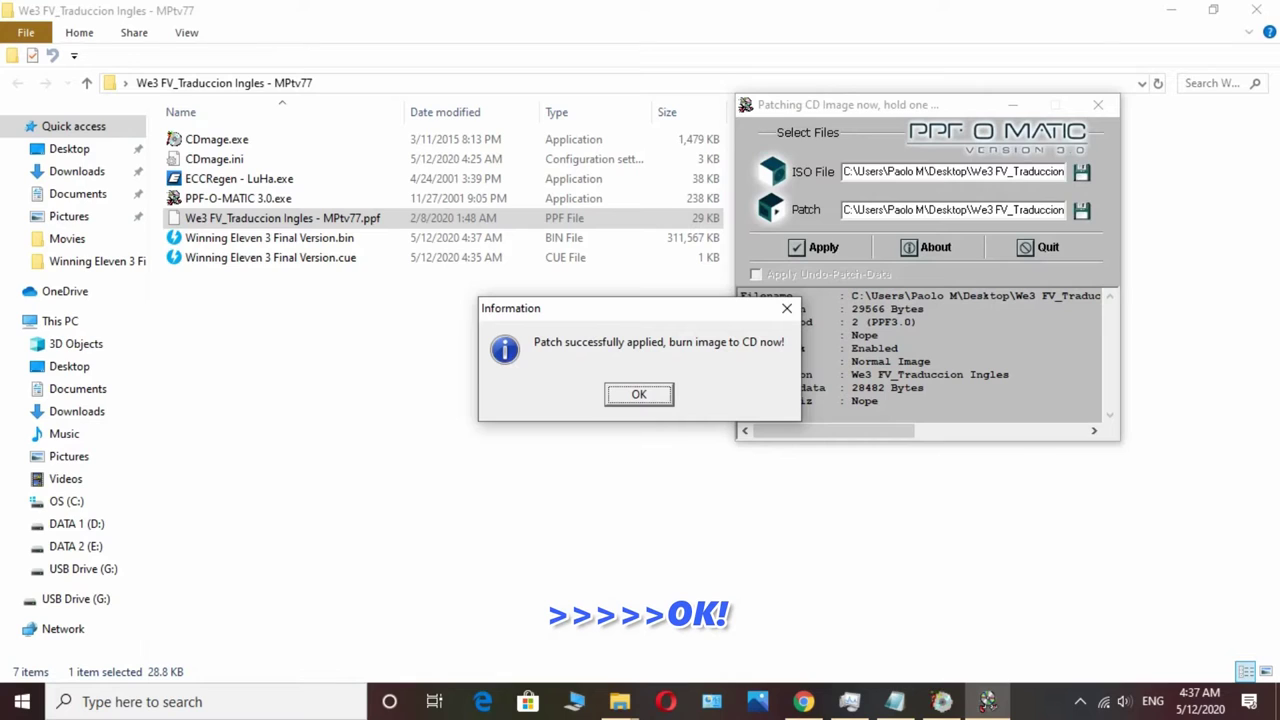
{"action": "left_click", "coordinate": [639, 394]}
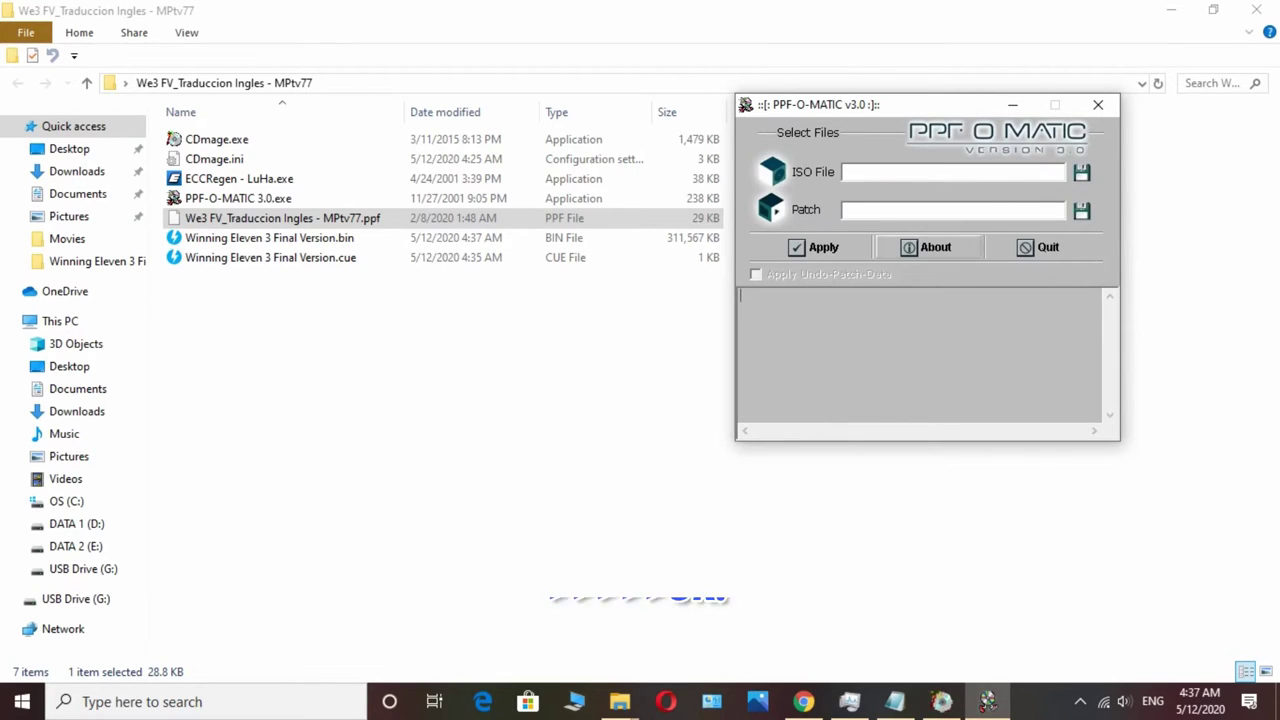
{"action": "left_click", "coordinate": [1097, 104]}
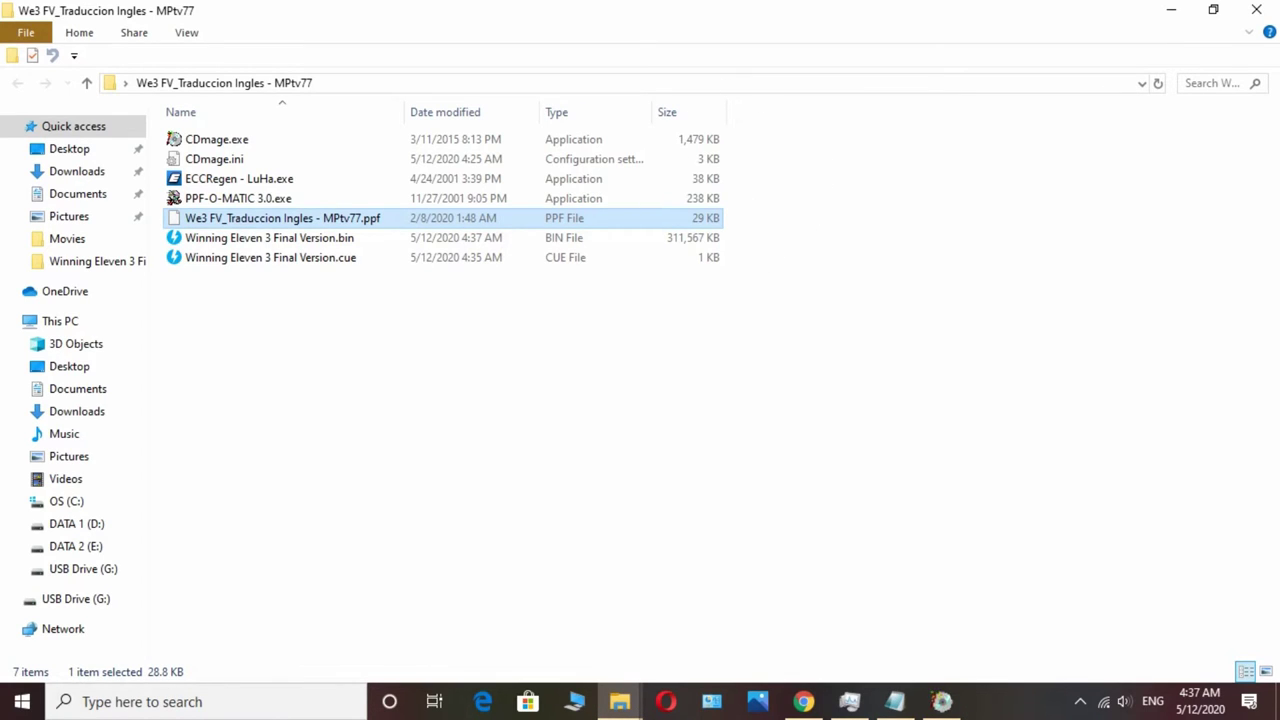
Launch ECCRegen - LuHa.exe from the patch folder and place its window beside the file list
{"action": "left_click", "coordinate": [450, 380]}
{"action": "left_click", "coordinate": [239, 179]}
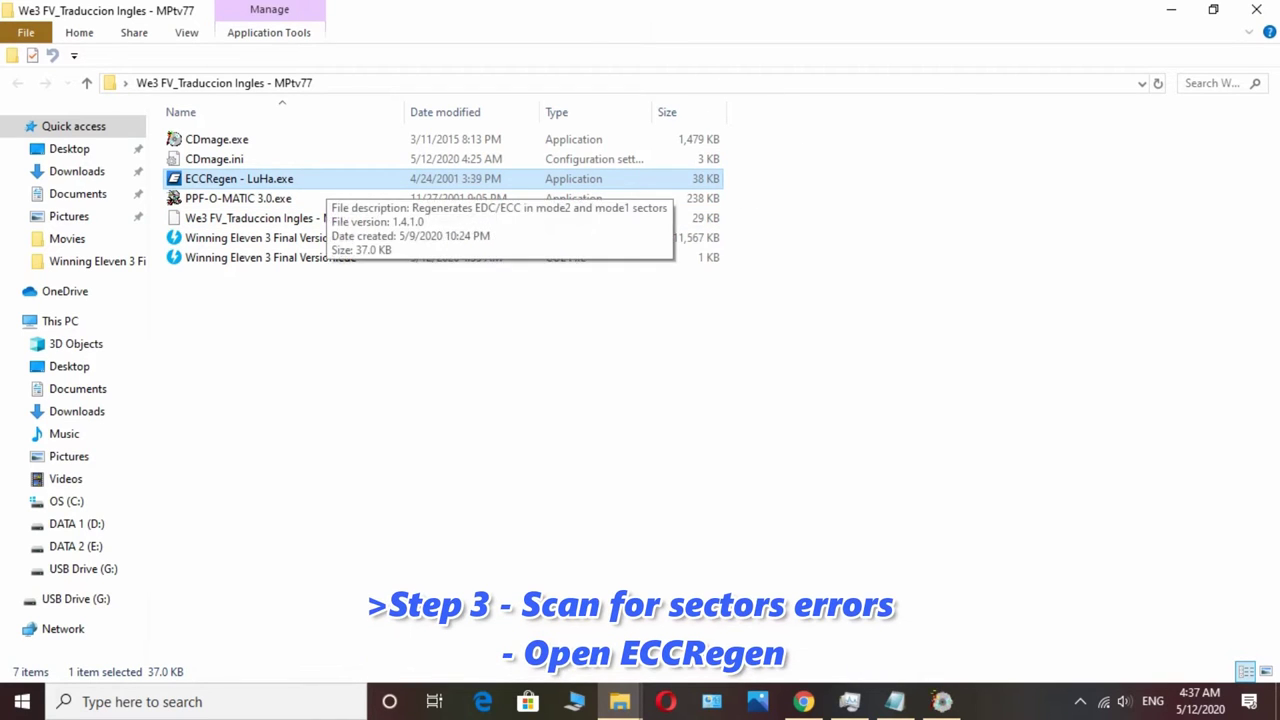
{"action": "double_click", "coordinate": [324, 180]}
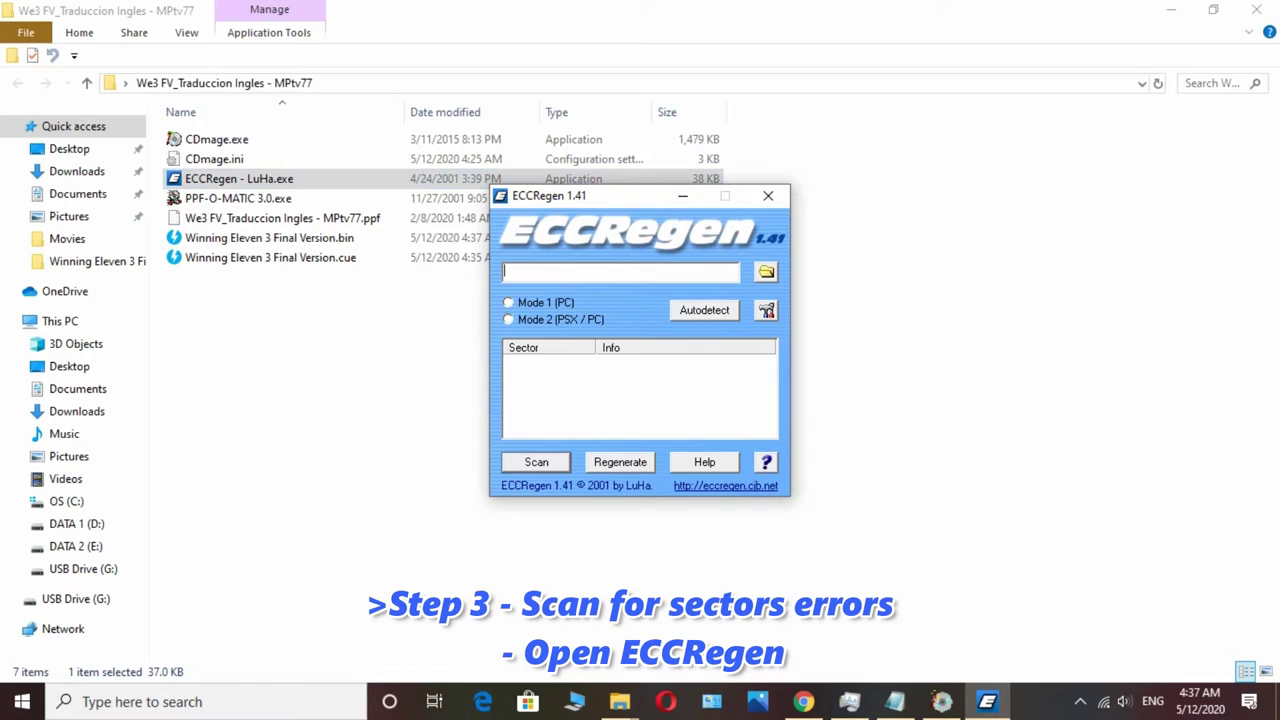
{"action": "left_click_drag", "start_coordinate": [620, 196], "coordinate": [879, 147]}
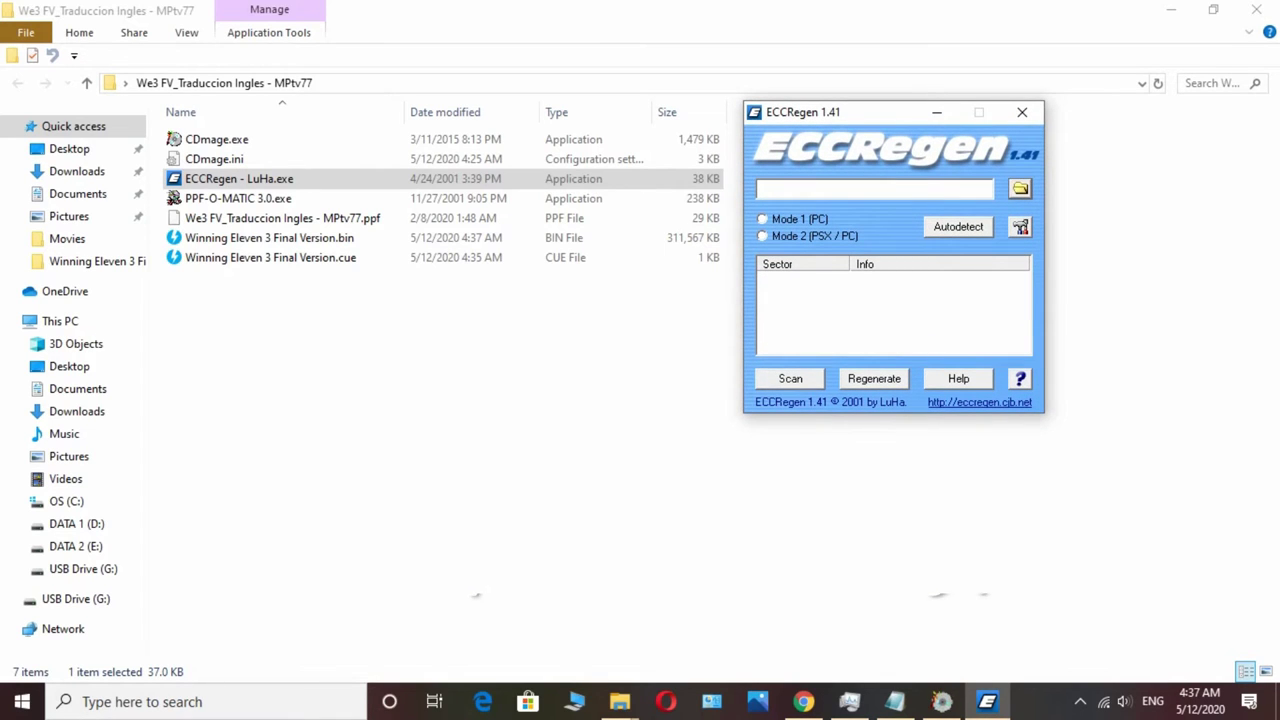
Open the patched Winning Eleven 3 Final Version.bin from the We3 FV_Traduccion Ingles - MPtv77 folder on the Desktop in ECCRegen
{"action": "left_click", "coordinate": [1020, 188]}
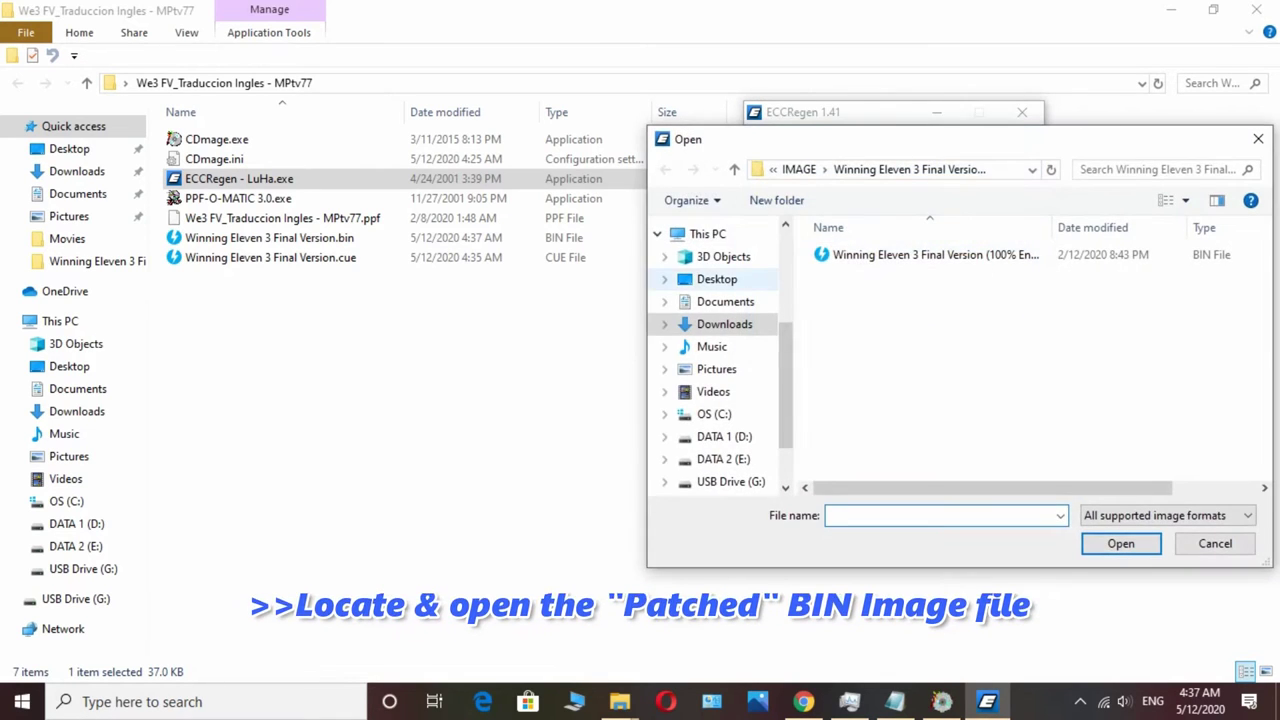
{"action": "left_click", "coordinate": [717, 280]}
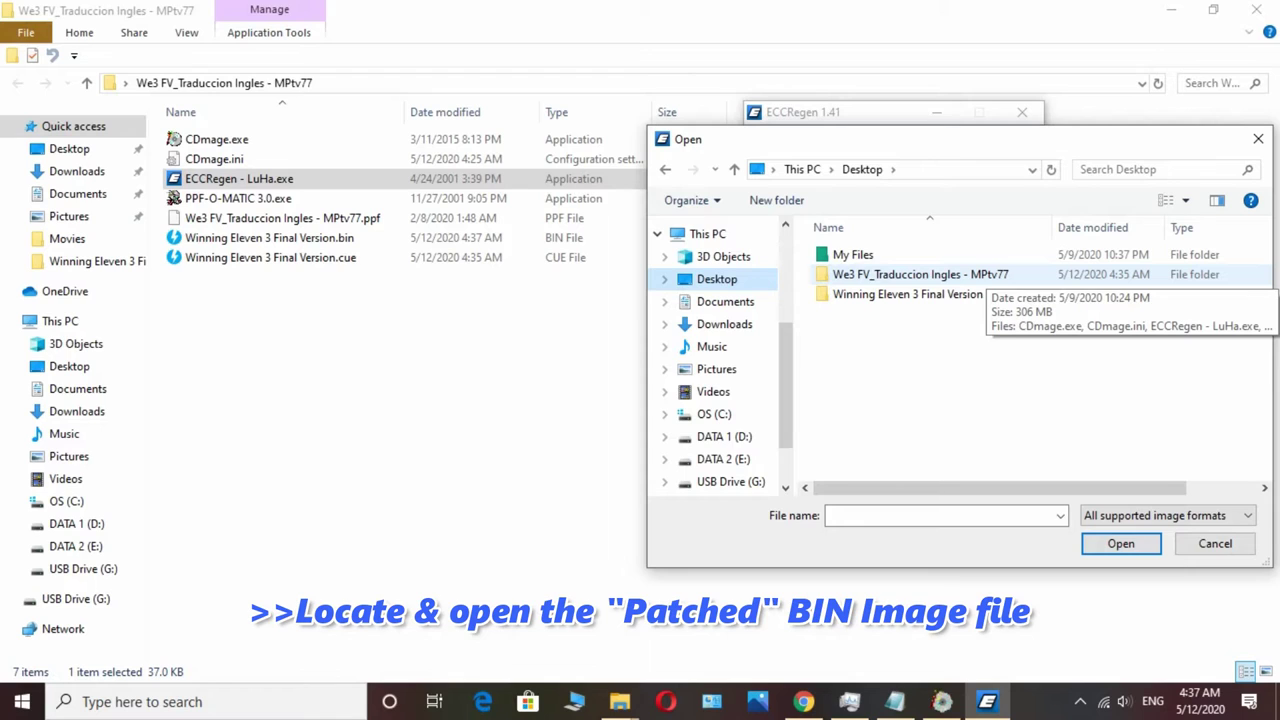
{"action": "double_click", "coordinate": [970, 274]}
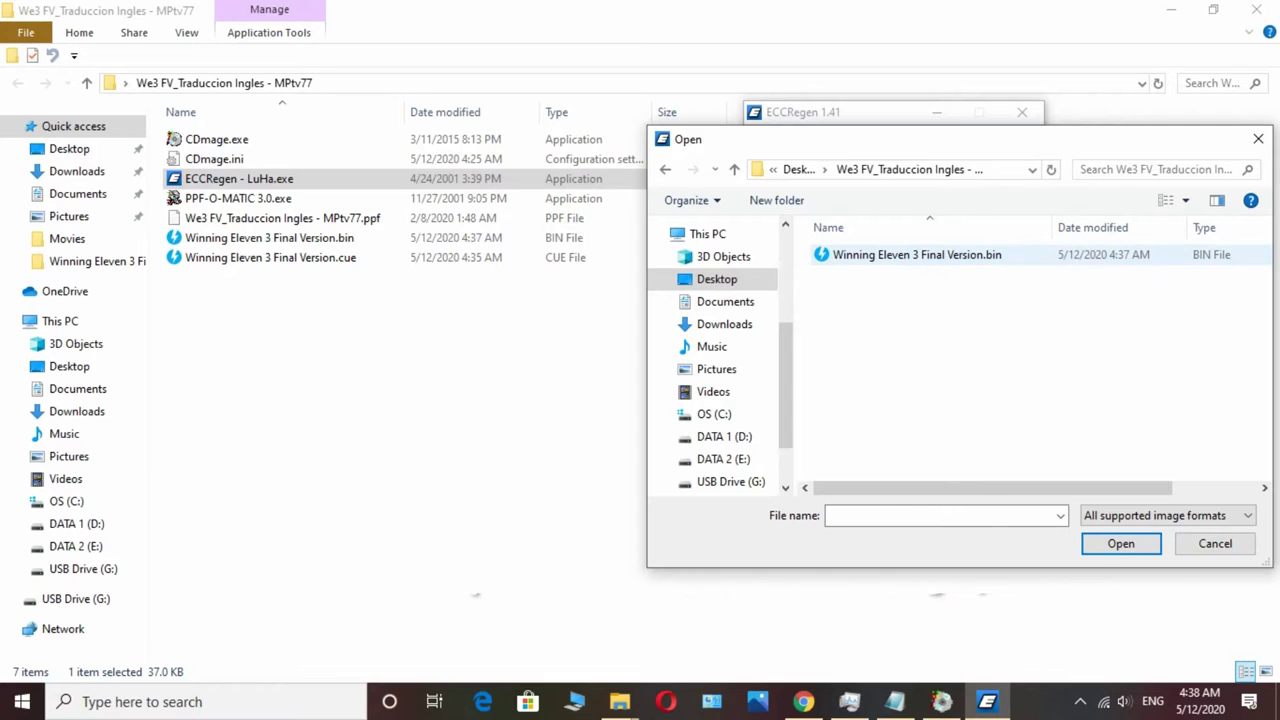
{"action": "double_click", "coordinate": [1015, 258]}
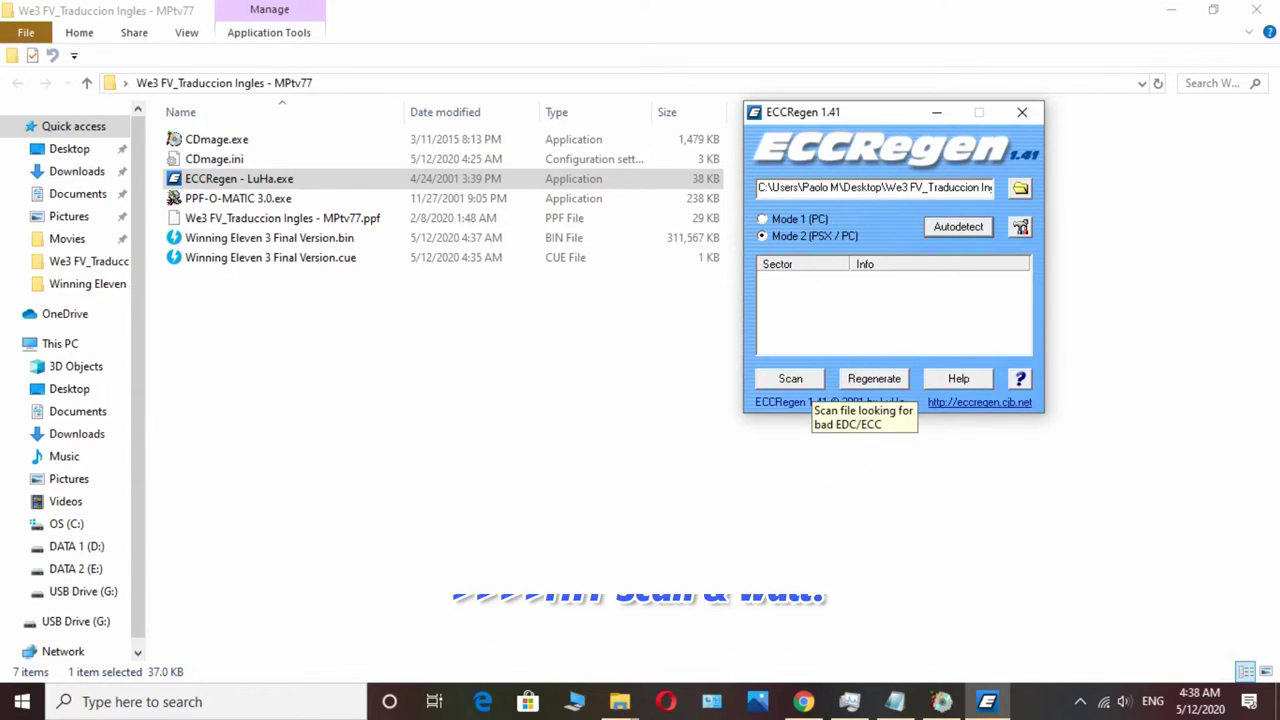
Scan the image in Mode 2 (PSX / PC) for bad EDC/ECC, review the whole sector list, and close ECCRegen
{"action": "left_click", "coordinate": [811, 382]}
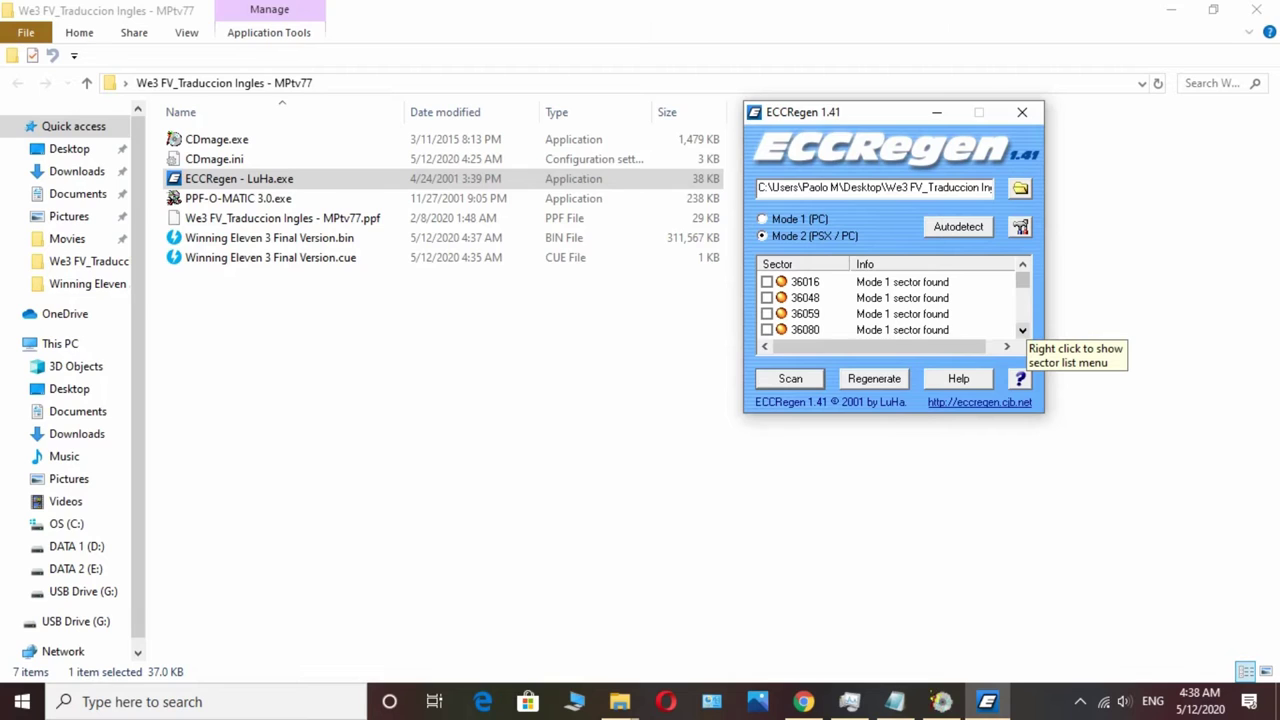
{"action": "left_click", "coordinate": [1022, 330]}
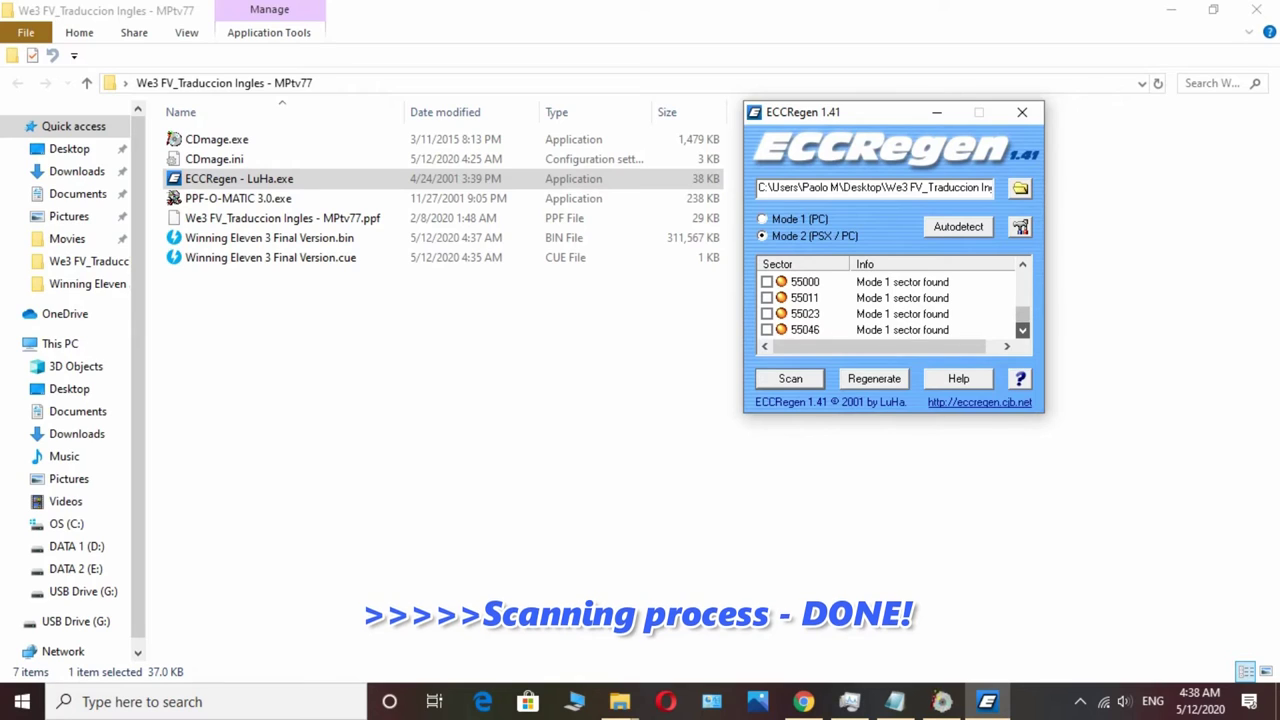
{"action": "left_click_drag", "start_coordinate": [1022, 314], "coordinate": [1022, 280]}
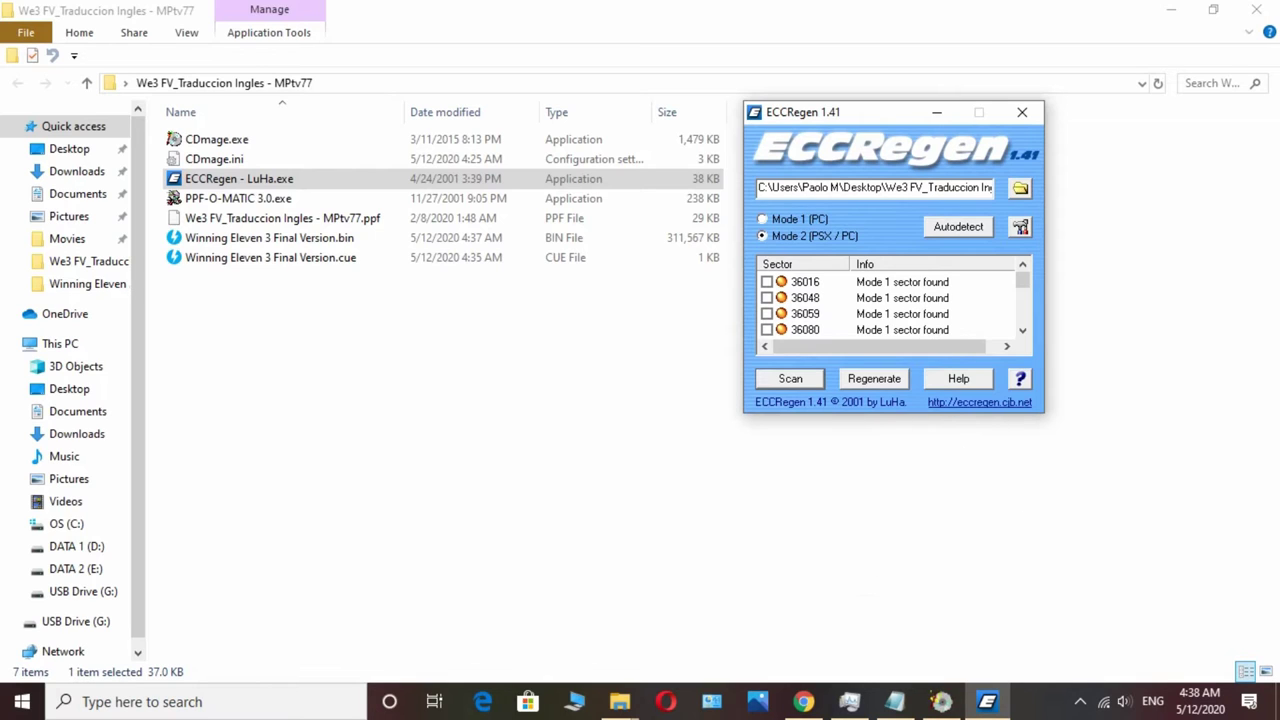
{"action": "left_click", "coordinate": [1022, 330]}
{"action": "scroll", "coordinate": [1022, 331], "scroll_direction": "down", "scroll_amount": 10}
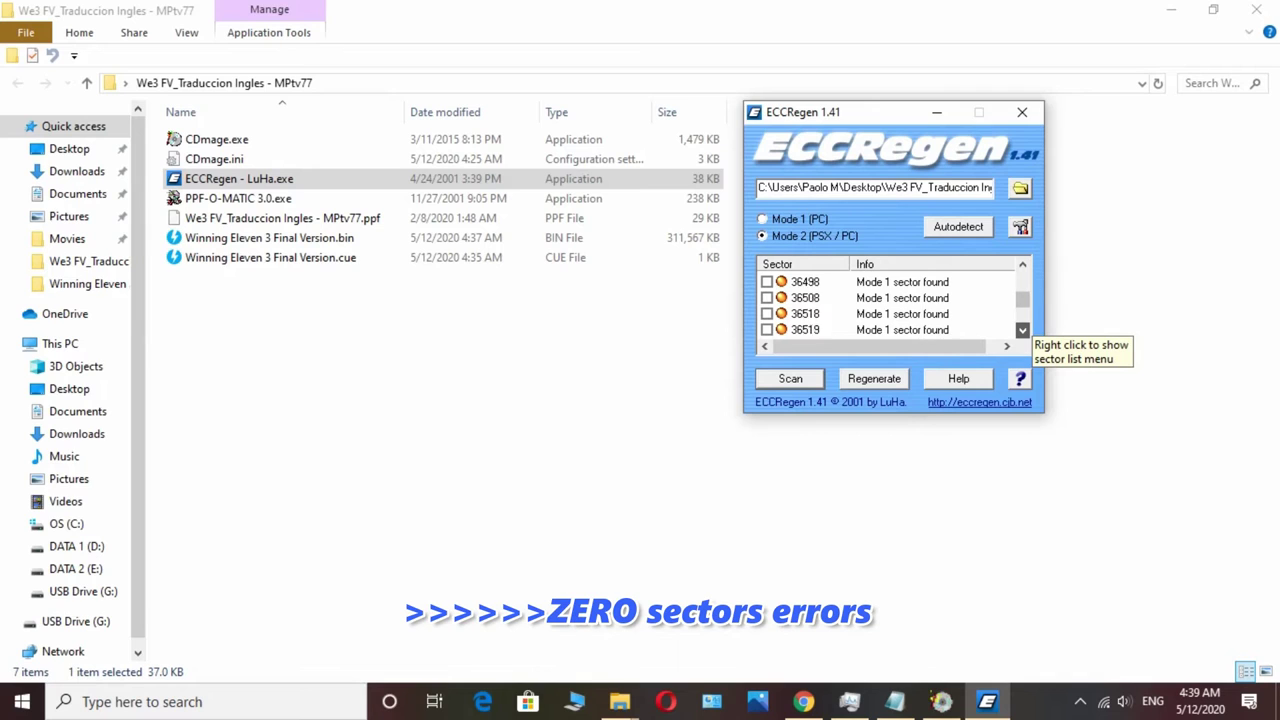
{"action": "scroll", "coordinate": [1022, 331], "scroll_direction": "down", "scroll_amount": 3}
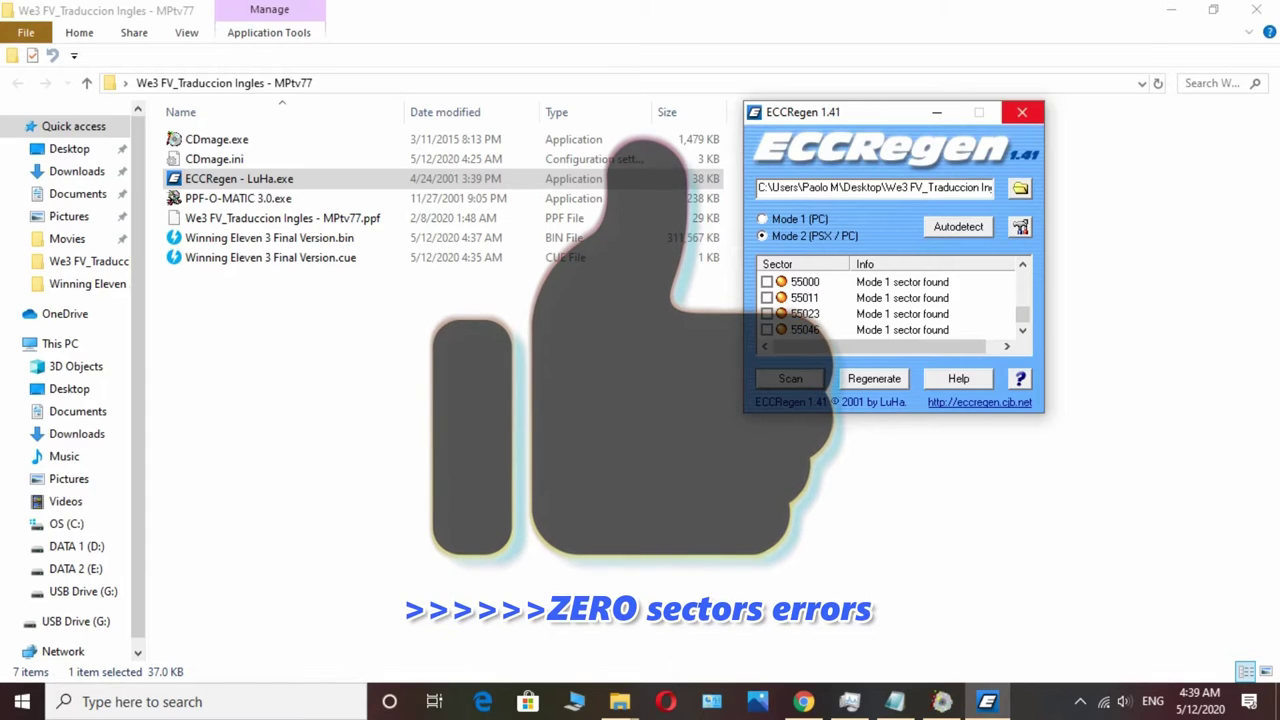
{"action": "left_click", "coordinate": [1022, 112]}
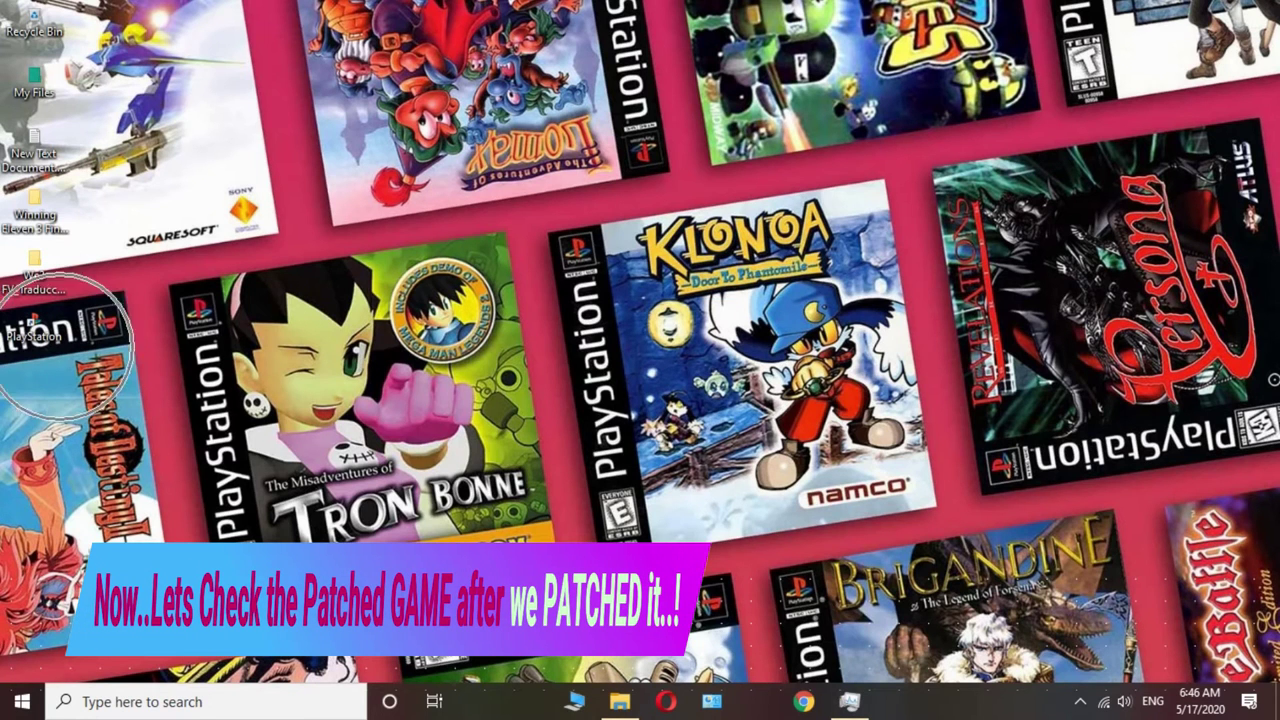
Launch the ePSXe emulator from the desktop and select Winning Eleven 3 Final Version.bin as the PSX ISO to run
{"action": "double_click", "coordinate": [34, 326]}
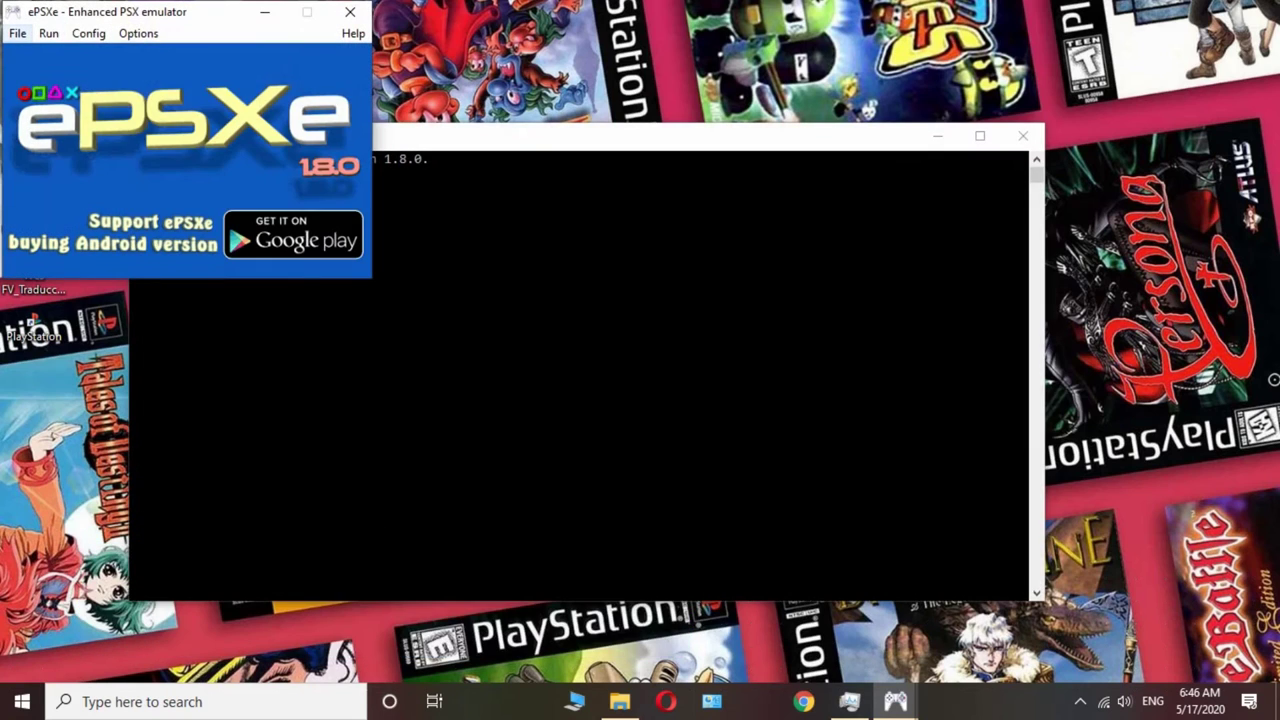
{"action": "left_click", "coordinate": [17, 33]}
{"action": "left_click", "coordinate": [45, 75]}
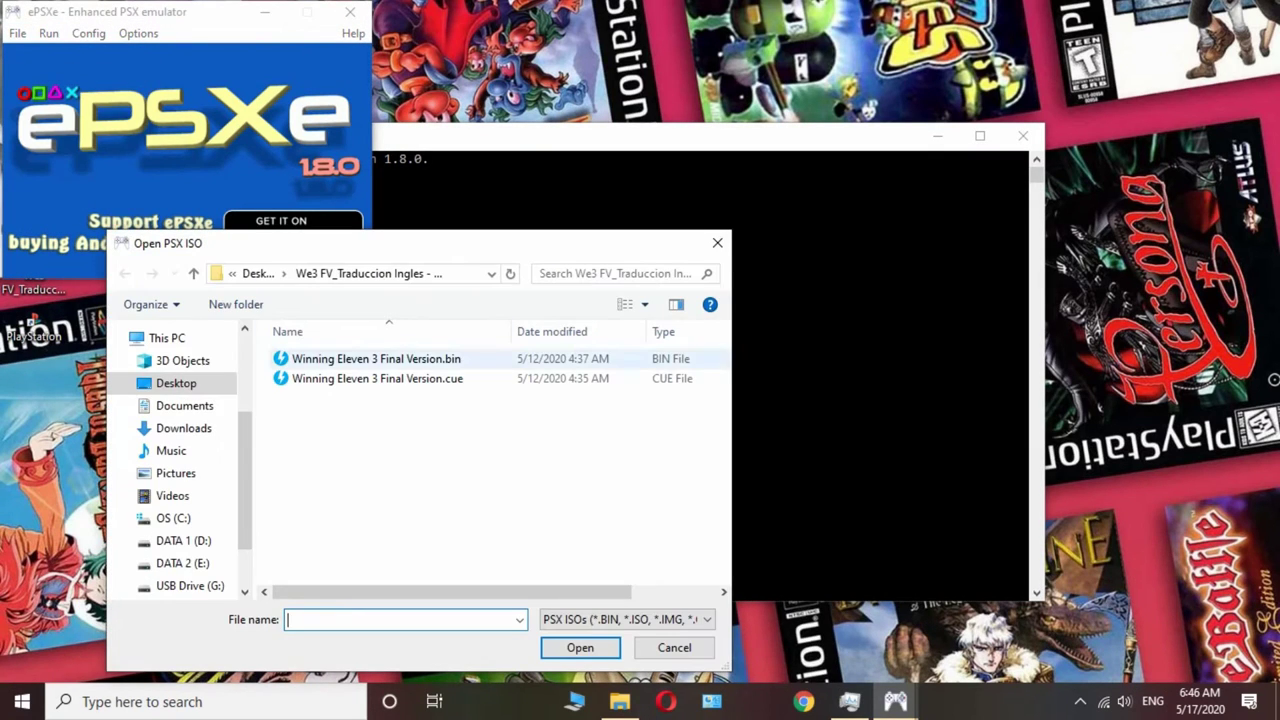
{"action": "left_click", "coordinate": [390, 359]}
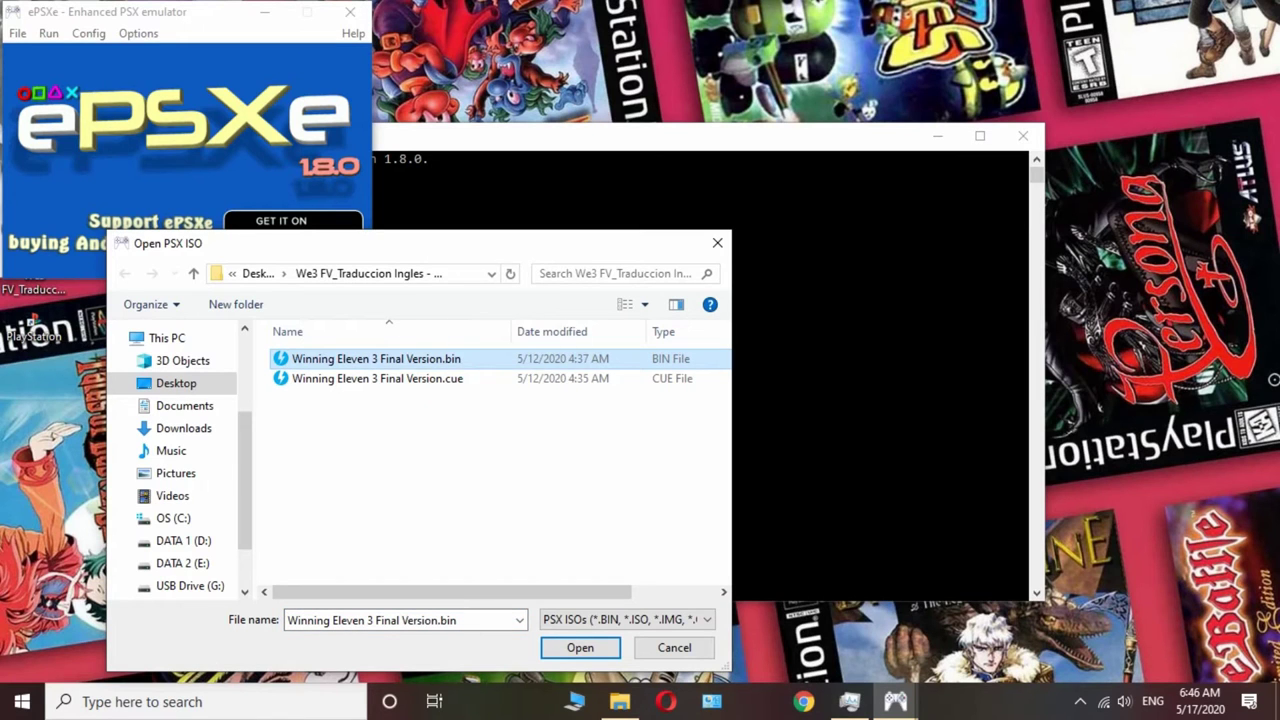